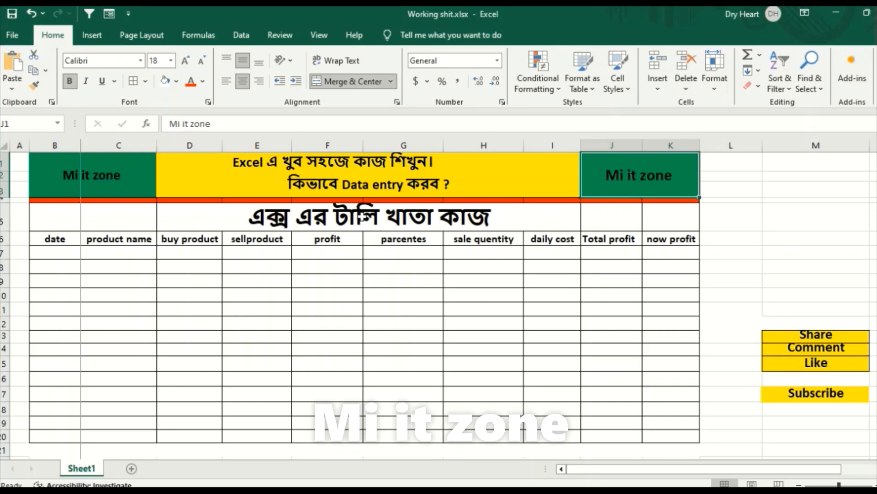
left_click(356, 312)
left_click(454, 283)
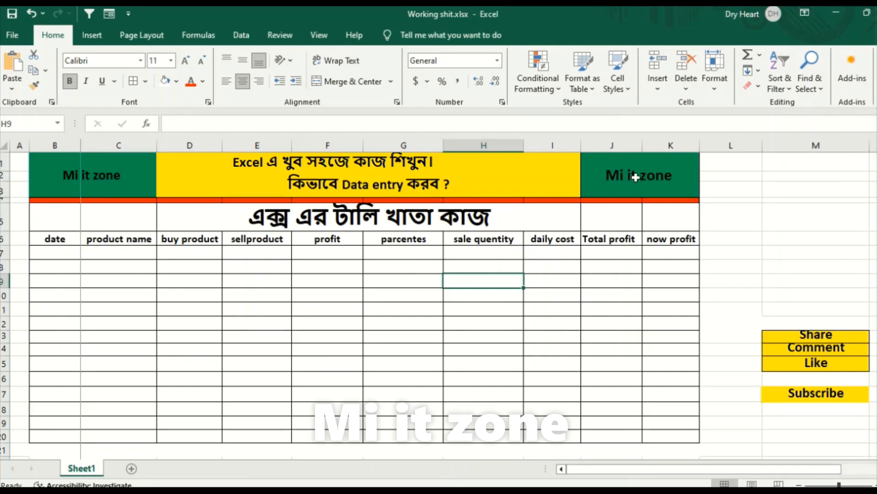
left_click(633, 175)
left_click(784, 389)
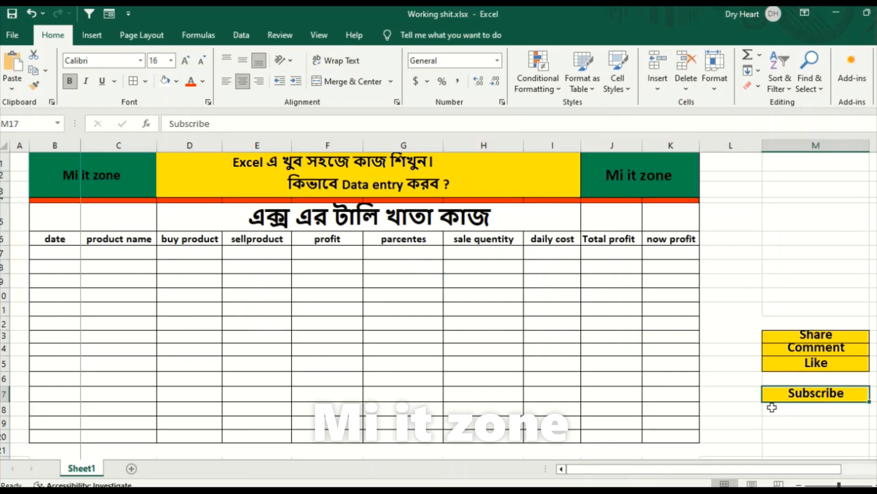
left_click(795, 361)
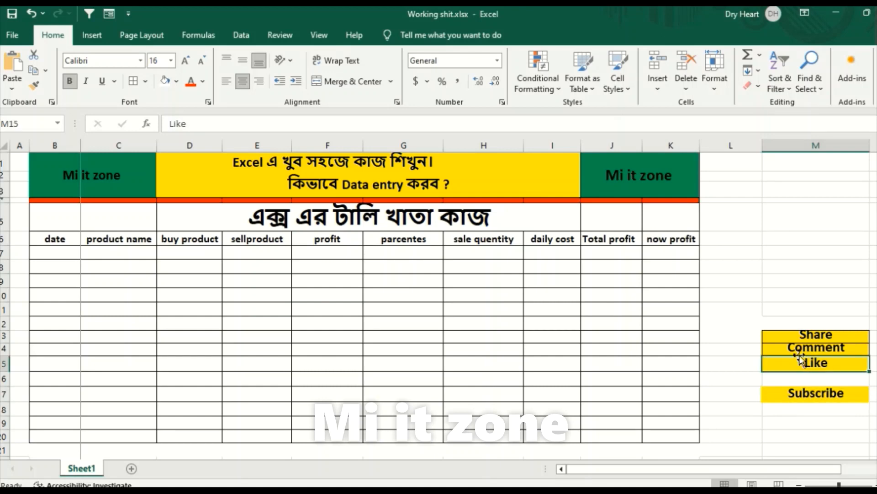
left_click(790, 335)
left_click(791, 348)
left_click(786, 310)
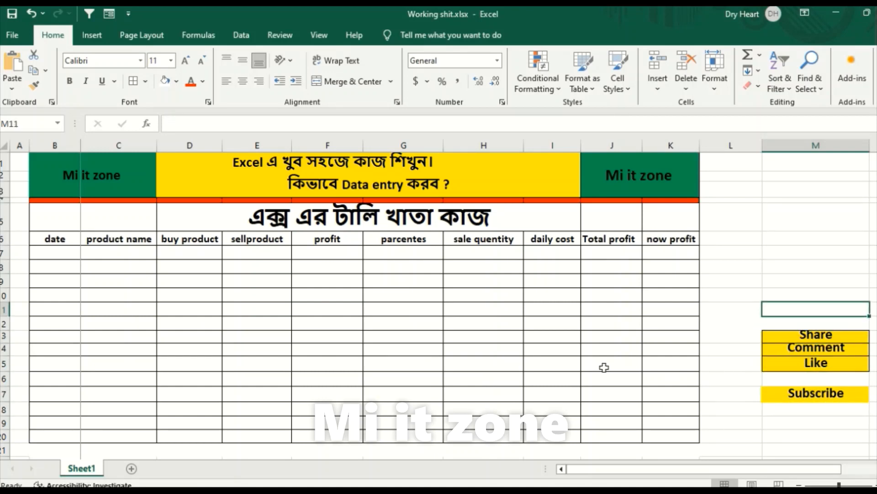
left_click(505, 352)
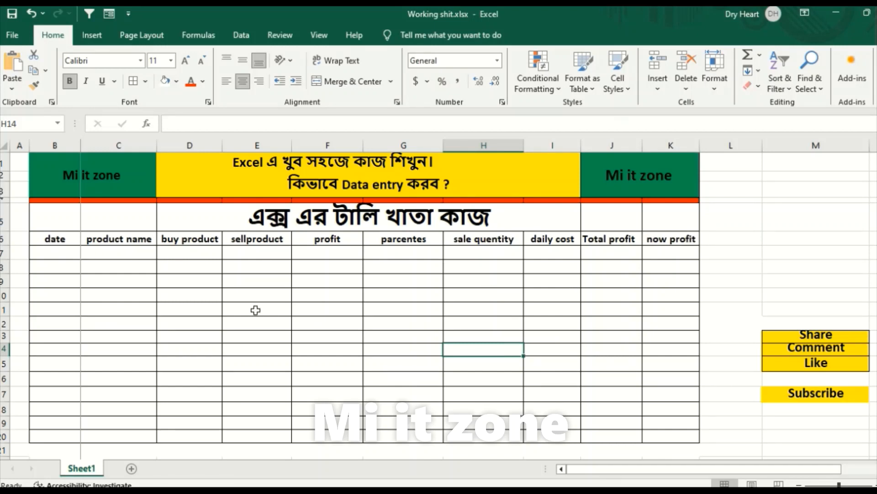
left_click(179, 146)
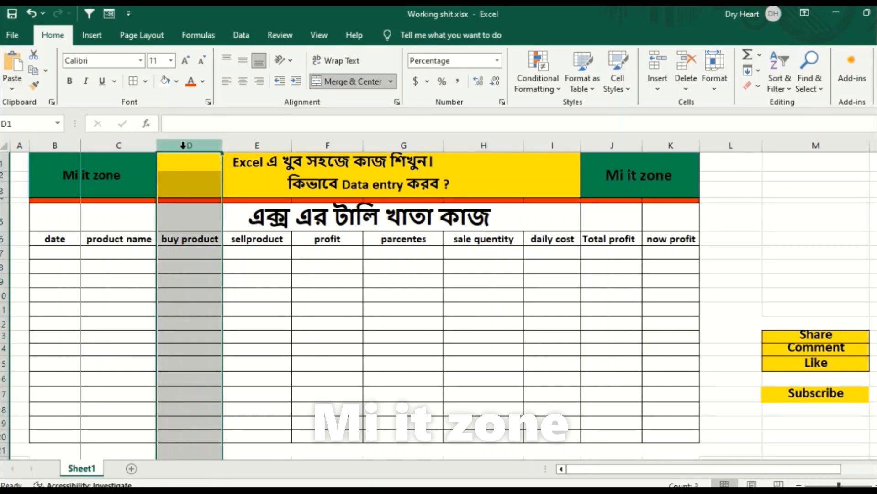
left_click(4, 266)
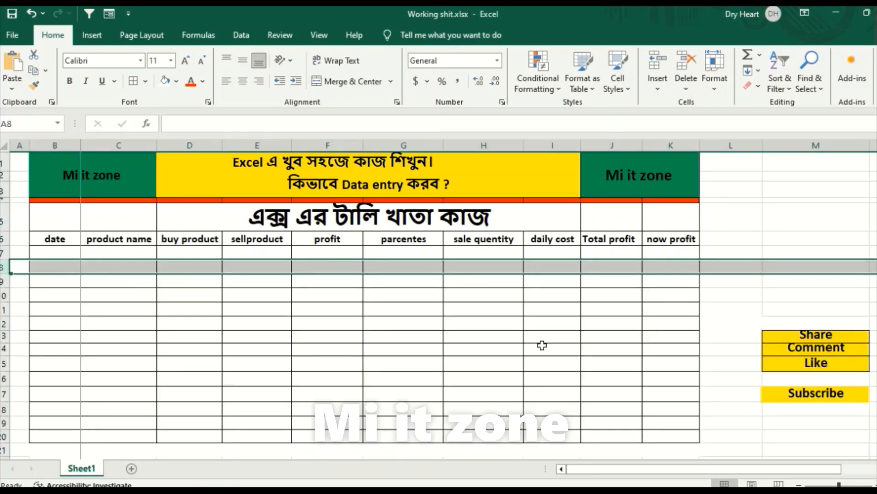
left_click(411, 304)
left_click(408, 298)
left_click(402, 284)
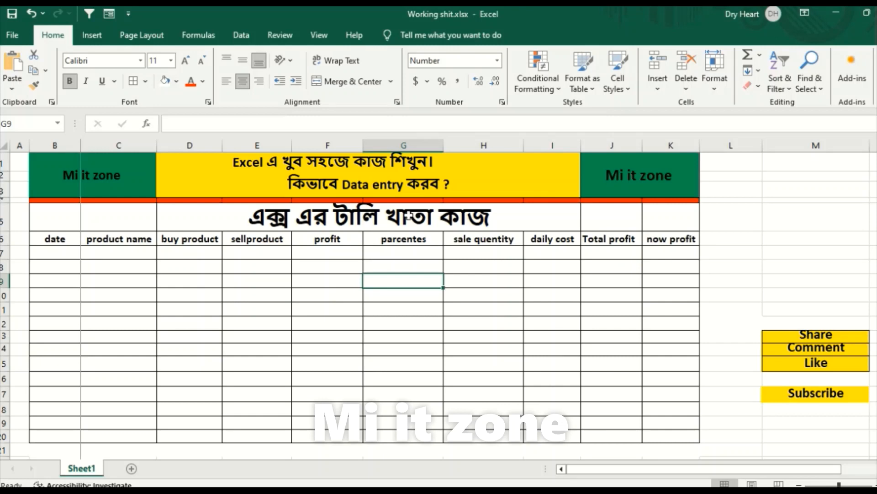
- Examine the sheet's title rows and the date, product name and buy product column headings
left_click(337, 186)
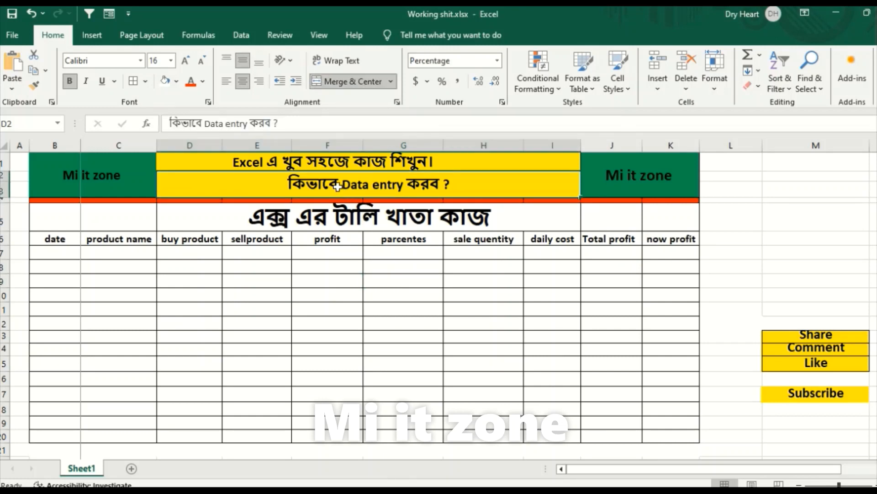
left_click(370, 222)
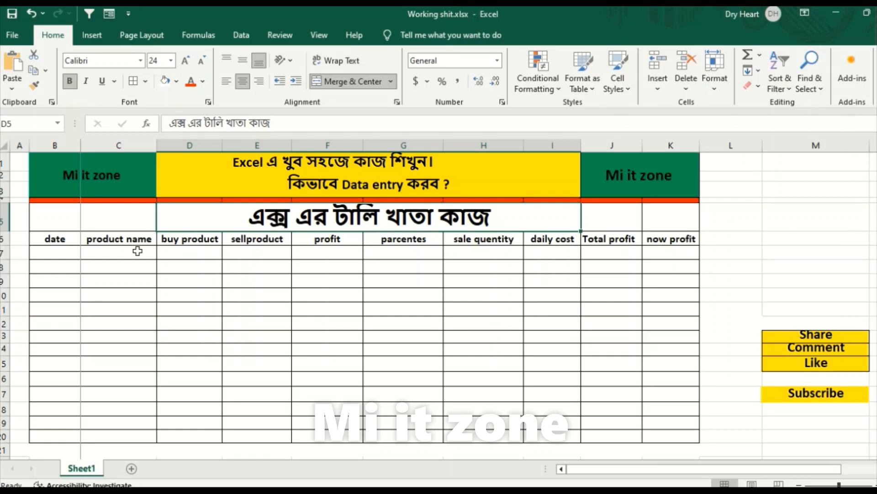
left_click(62, 242)
left_click(120, 238)
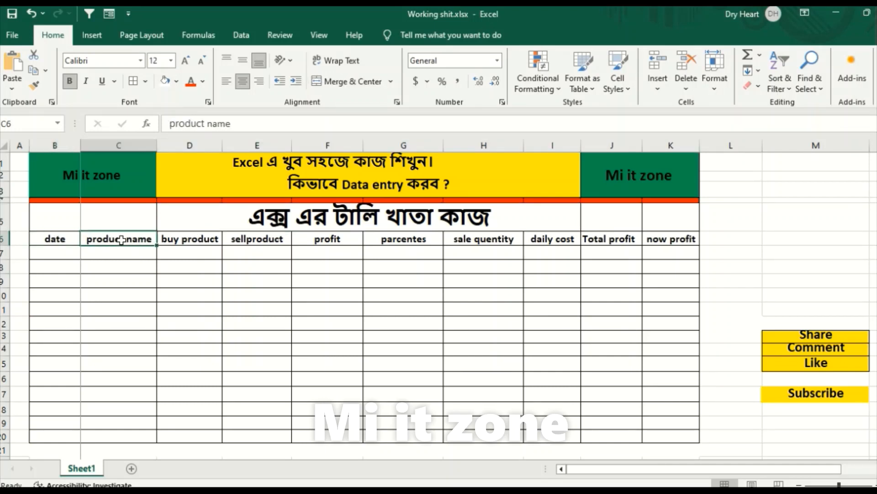
left_click(191, 236)
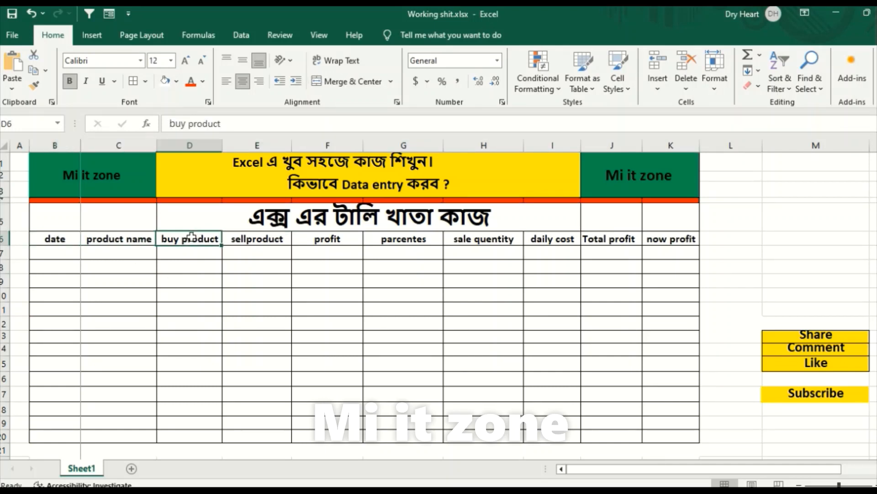
- Correct the heading in E6 to read "sell product" as two separate words
left_click(257, 239)
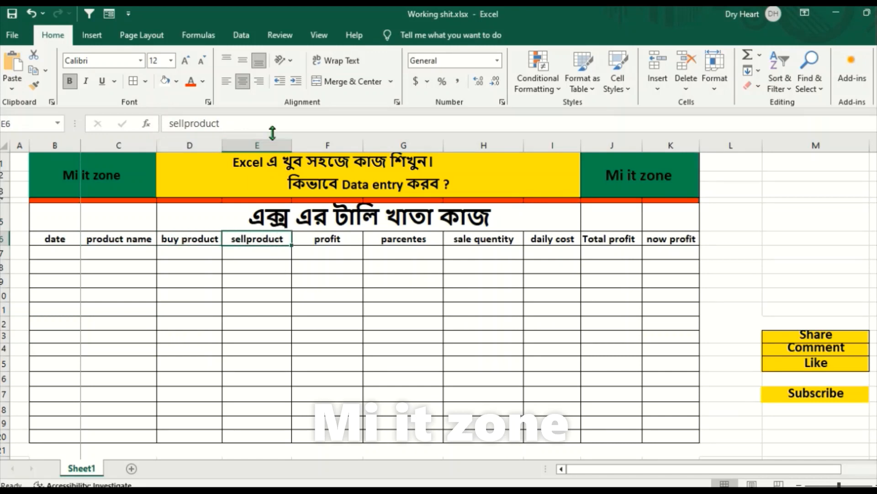
left_click(189, 126)
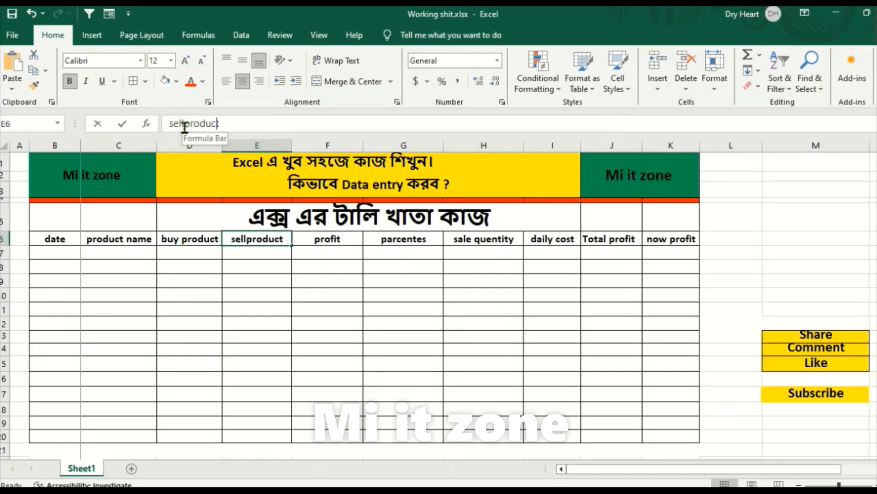
left_click(328, 241)
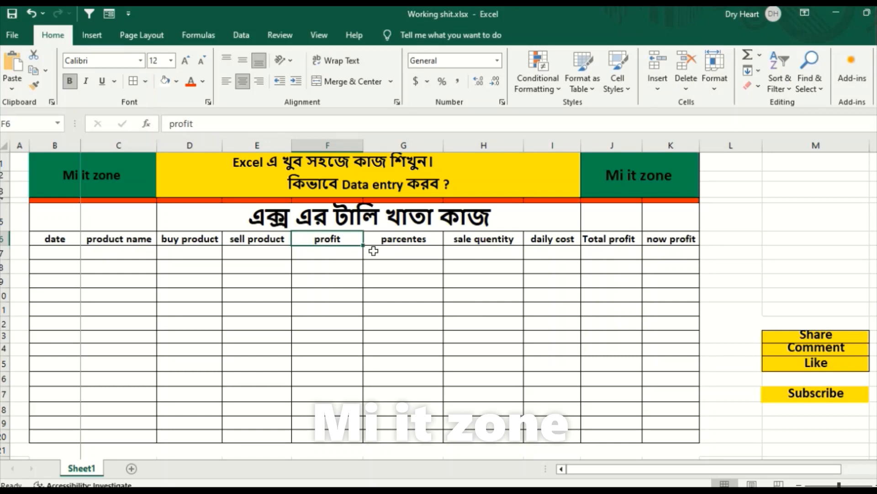
- Examine the remaining column headings in row 6, from parcentes across to now profit
left_click(398, 243)
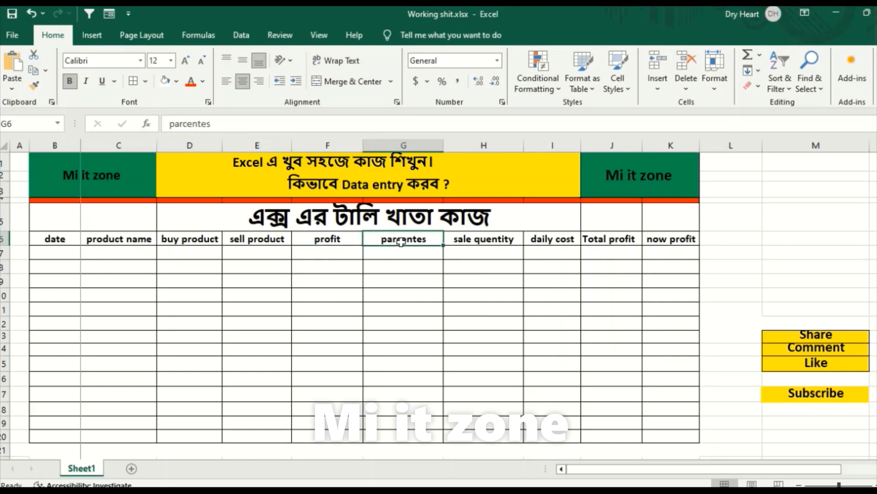
left_click(485, 239)
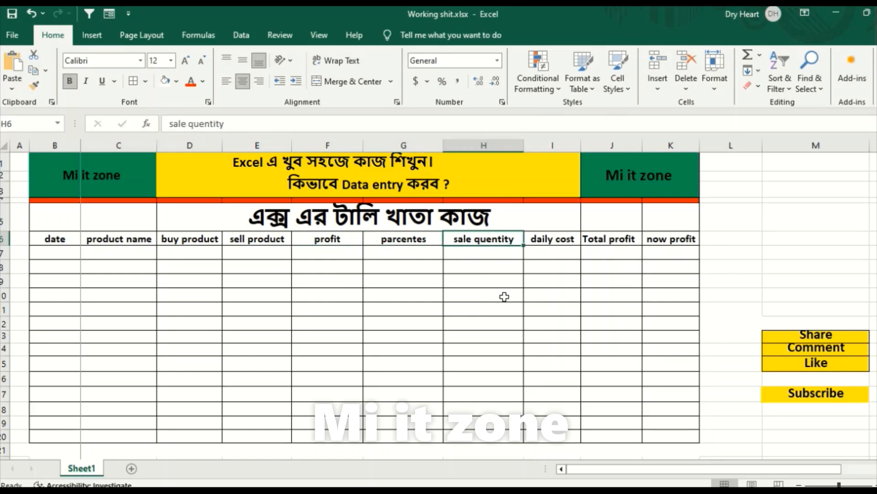
left_click(552, 244)
left_click(606, 240)
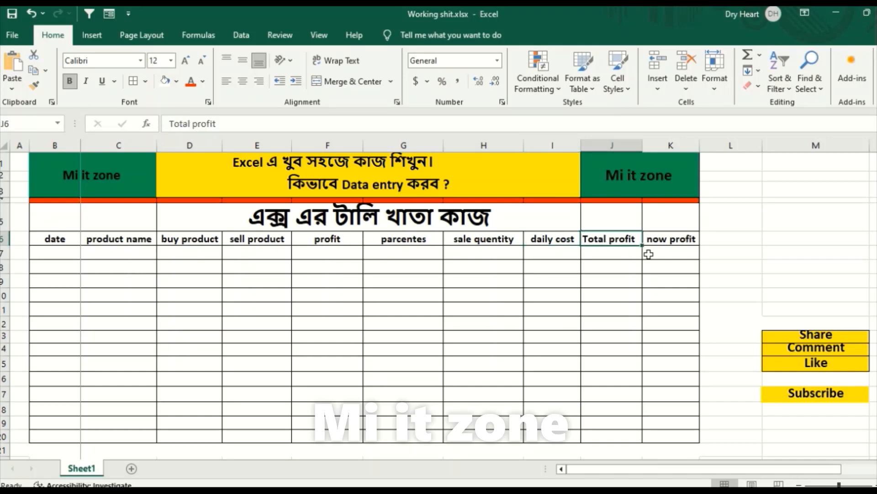
left_click(670, 242)
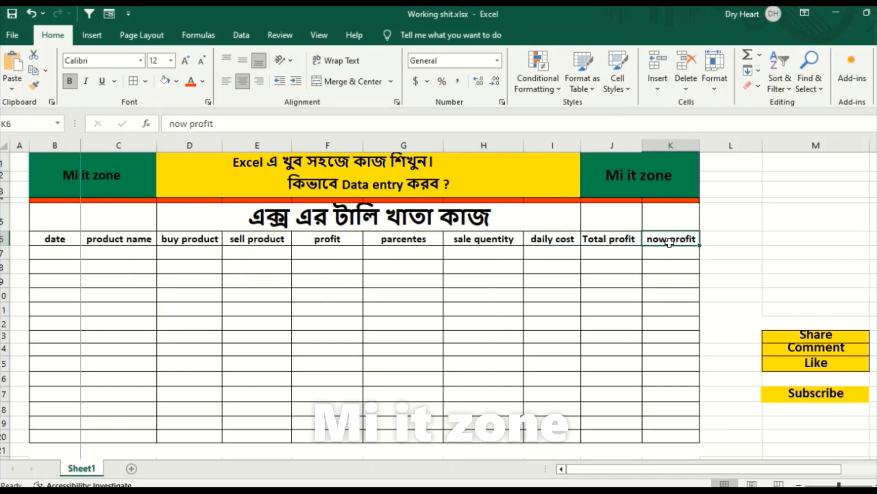
left_click(616, 310)
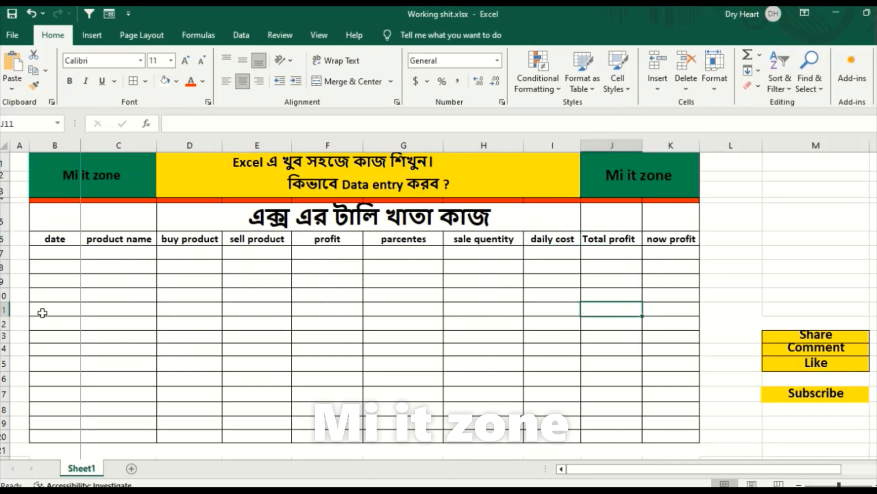
- Enter the date 30.03.24 in B7, the first row under the date heading
left_click(43, 252)
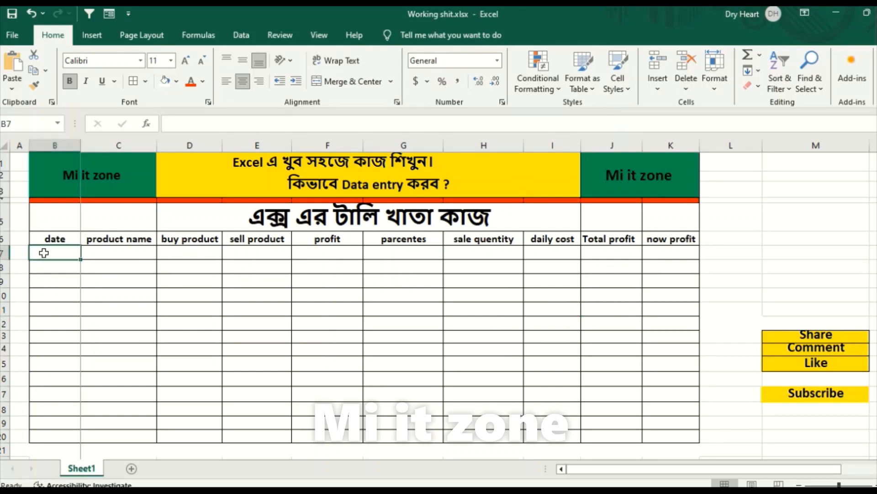
type("30.0324")
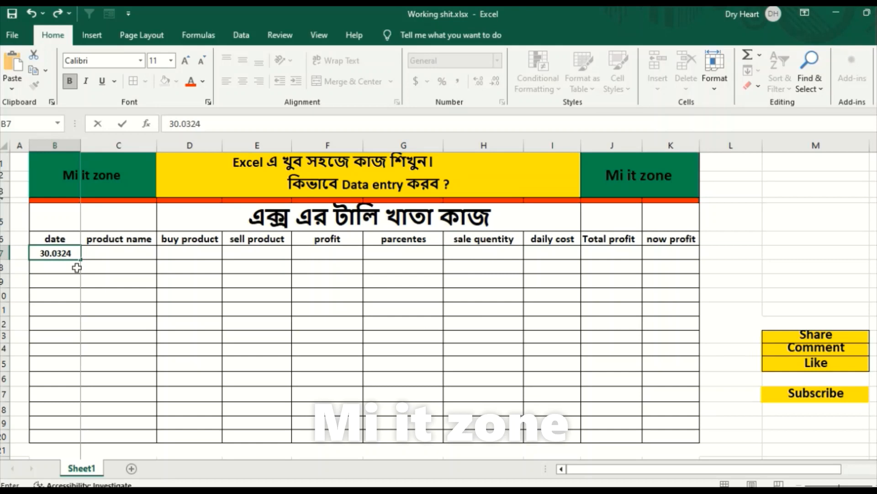
left_click(158, 309)
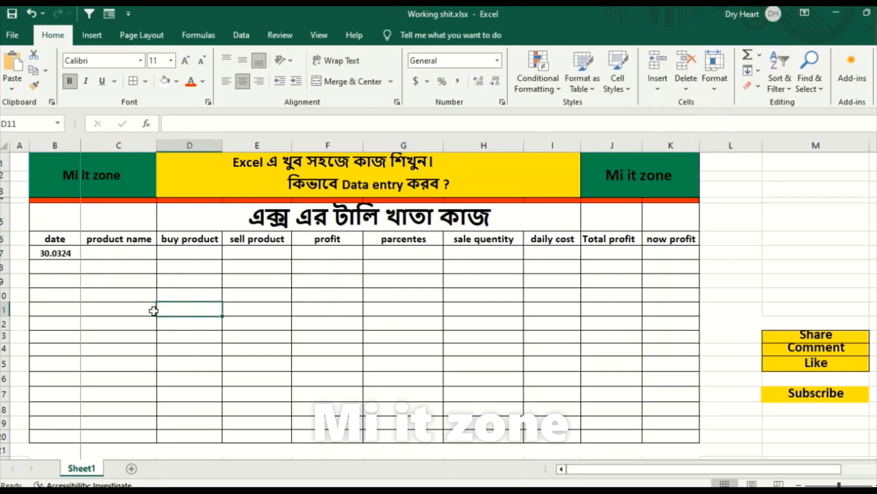
left_click(67, 254)
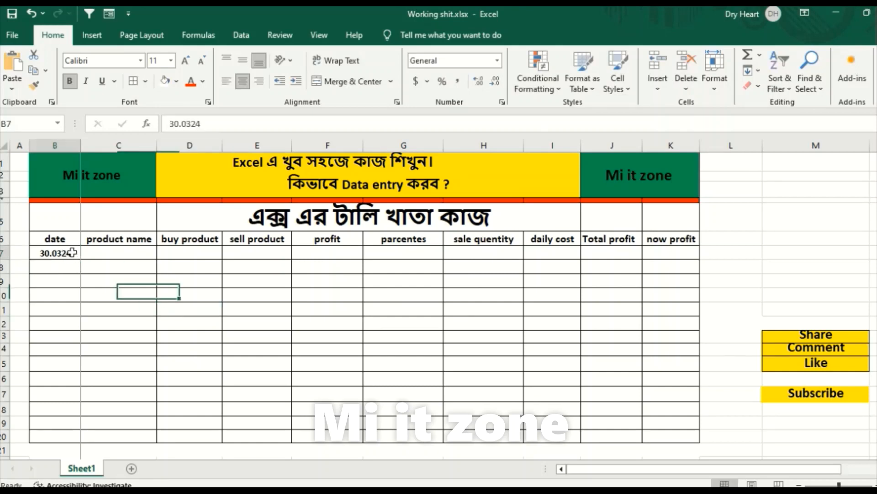
left_click(190, 124)
type(".")
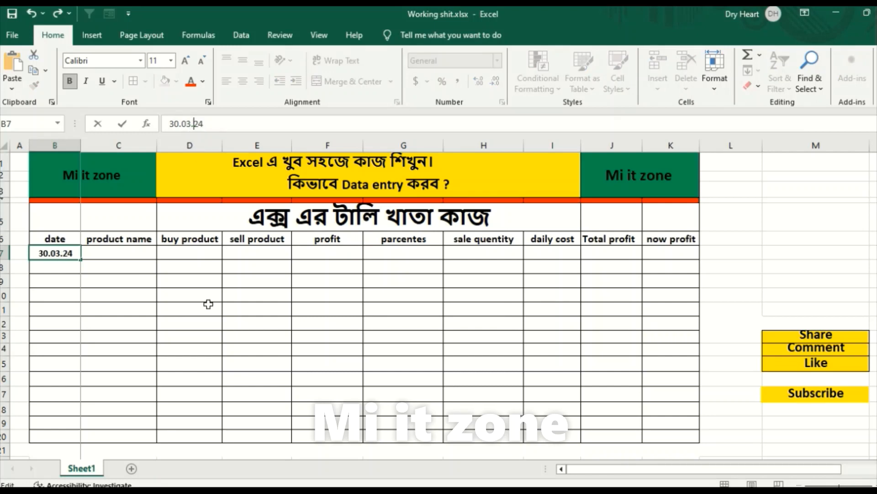
left_click(207, 305)
- Autofill the date in B7 down the date column through B15 as a series
left_click(72, 253)
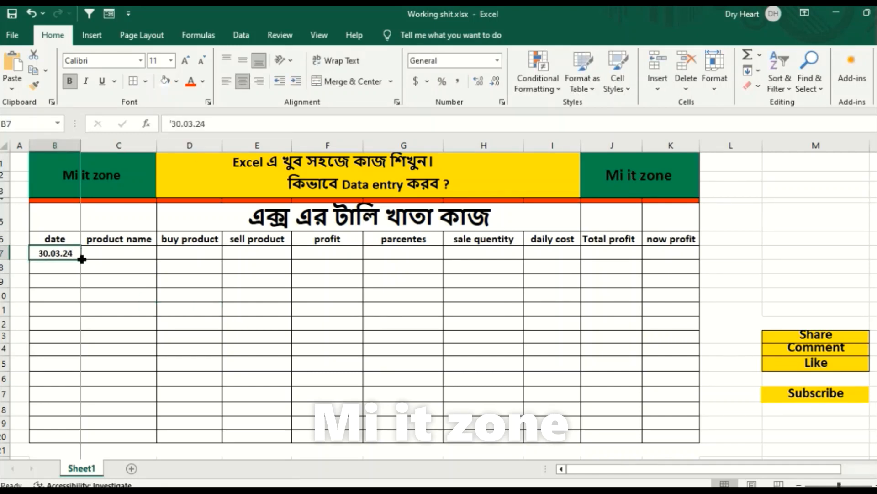
left_click_drag(82, 258, 86, 367)
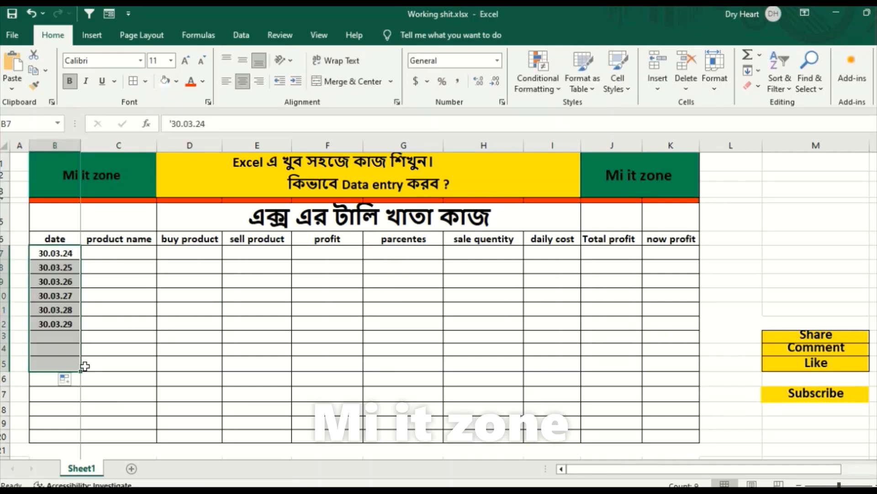
left_click(114, 350)
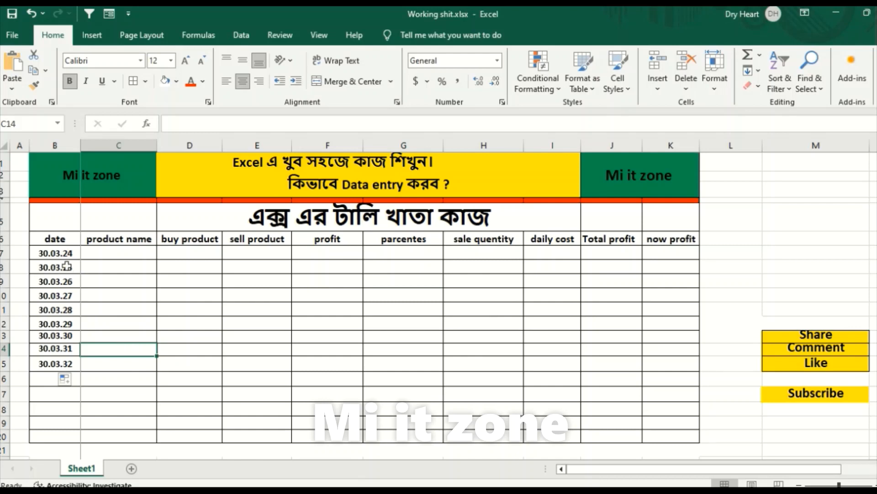
- Copy the date 30.03.24 from B7 down into every cell of the date column through B15
left_click_drag(60, 253, 73, 364)
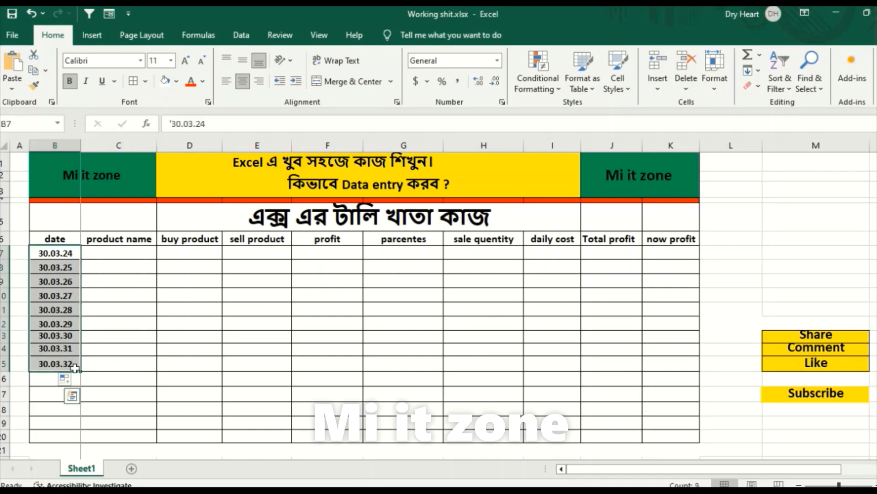
key("ctrl+d")
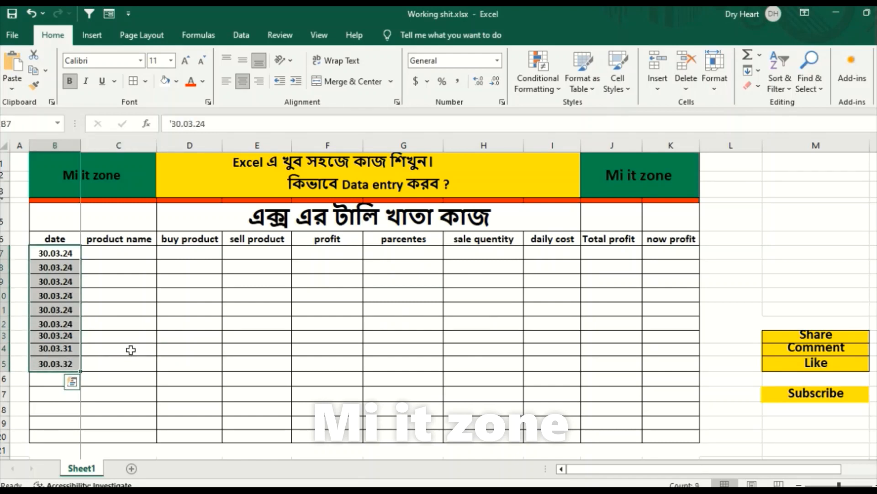
left_click(129, 336)
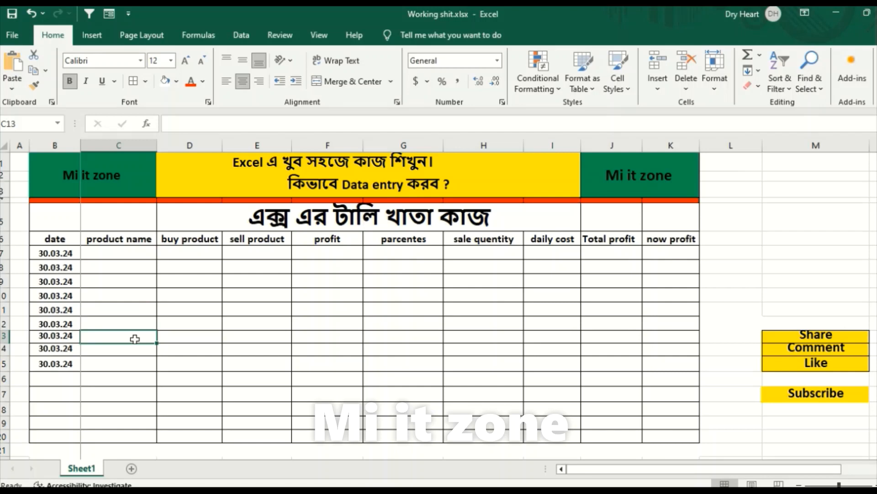
left_click(130, 366)
- Enter the product names "pen" in C7 and "pencil" in C8
left_click(119, 257)
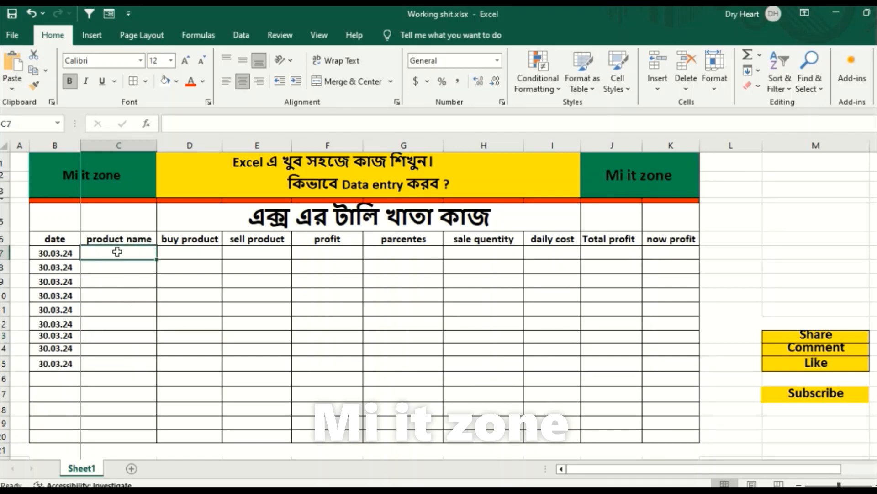
type("pen")
key("Return")
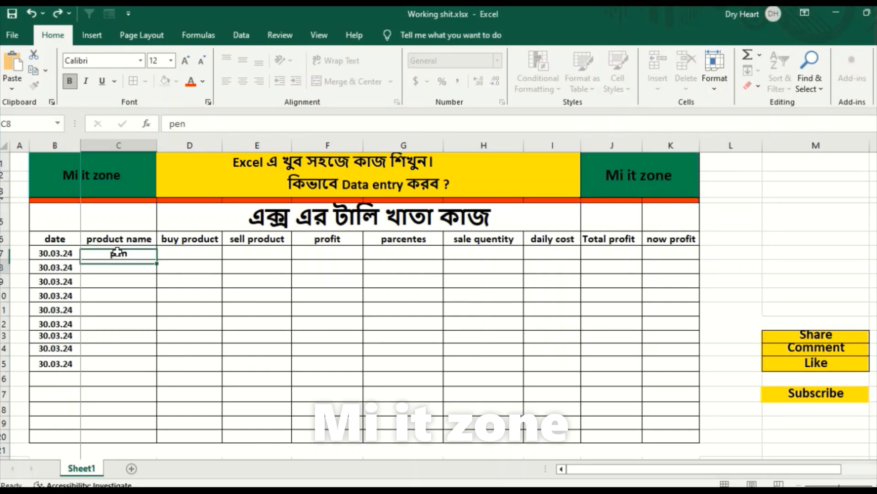
type("pencil")
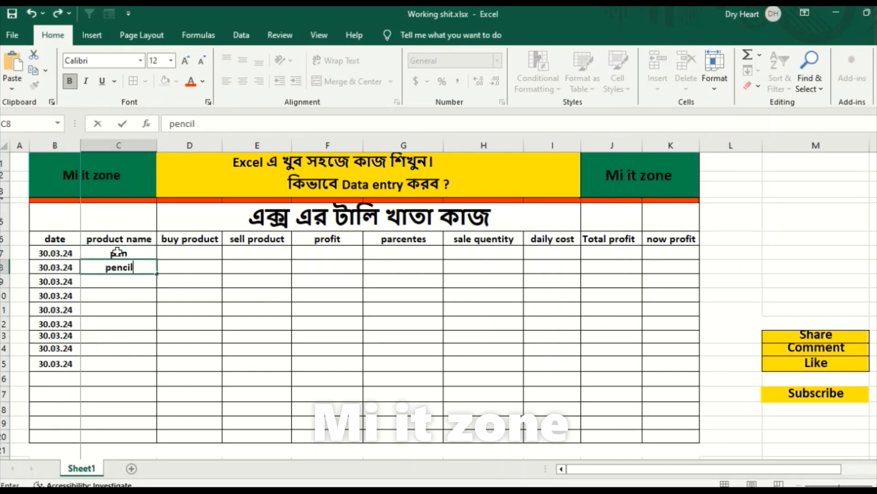
key("Return")
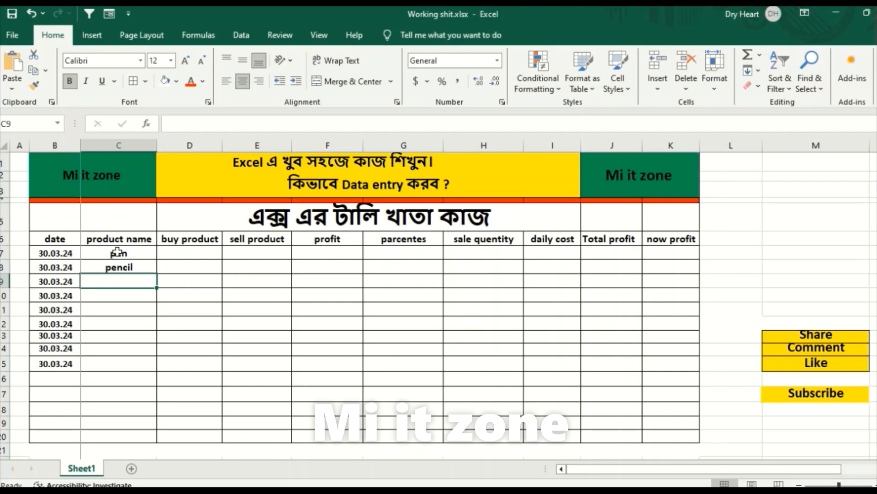
- Enter the product names "pen bos" in C9, "cutter" in C10 and "scale" in C11
type("pen")
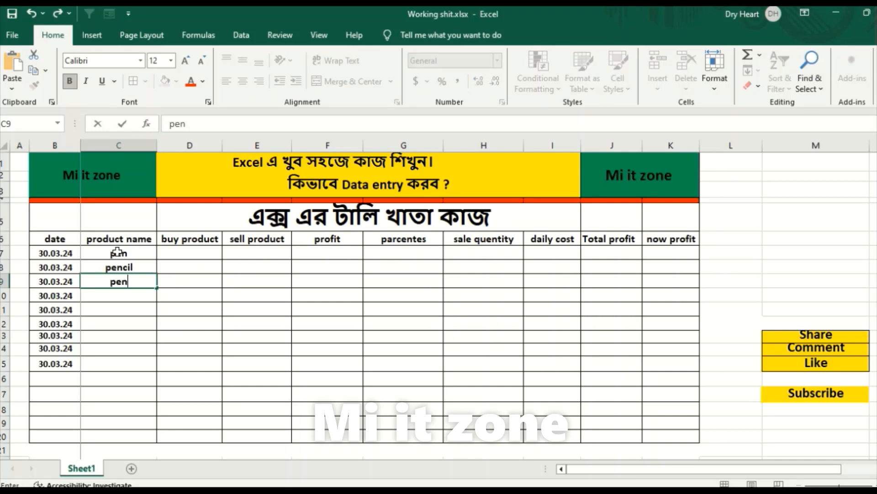
type(" bos")
key("Return")
type("cutter")
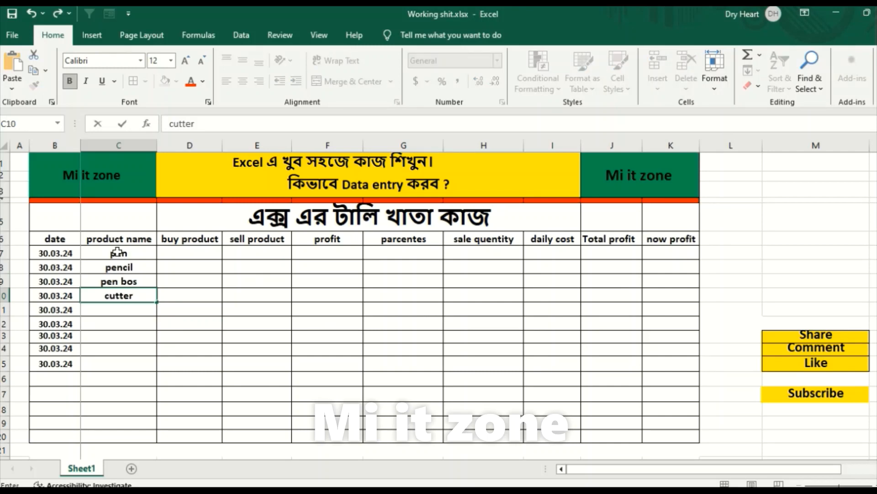
key("Return")
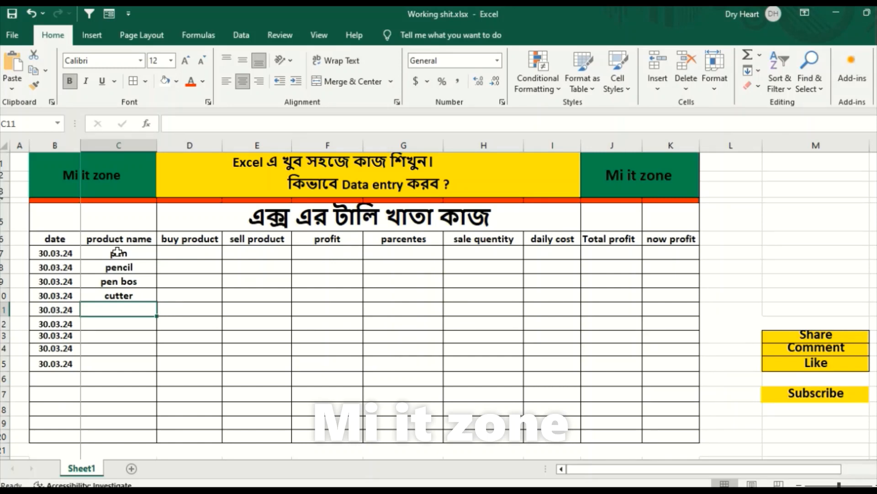
type("scale")
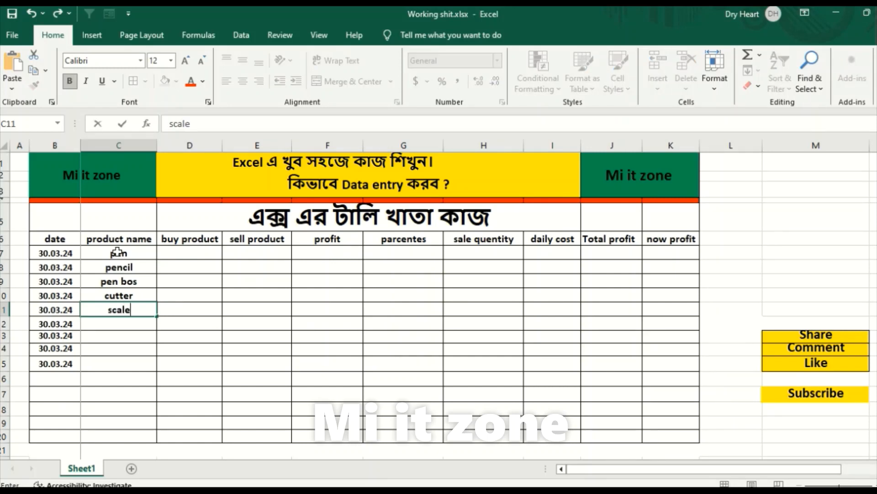
key("Return")
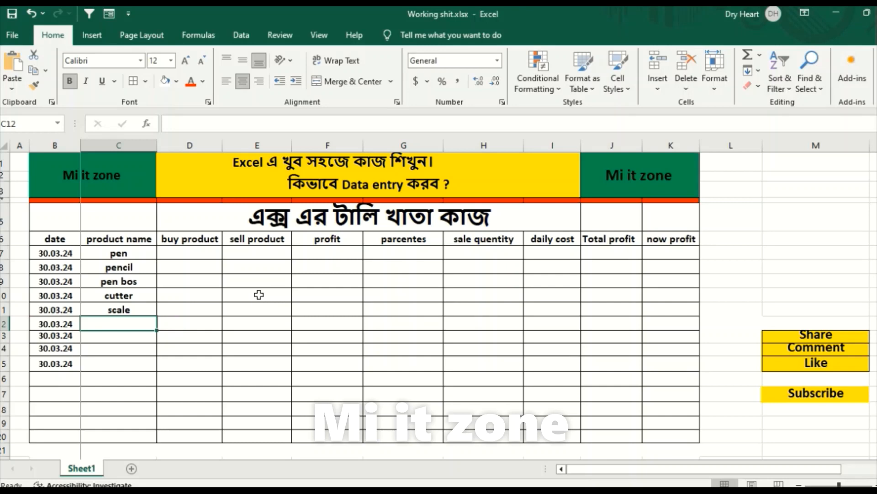
- Enter the product names "pen holder" in C12, "card holder" in C13 and "file" in C14
type("pen")
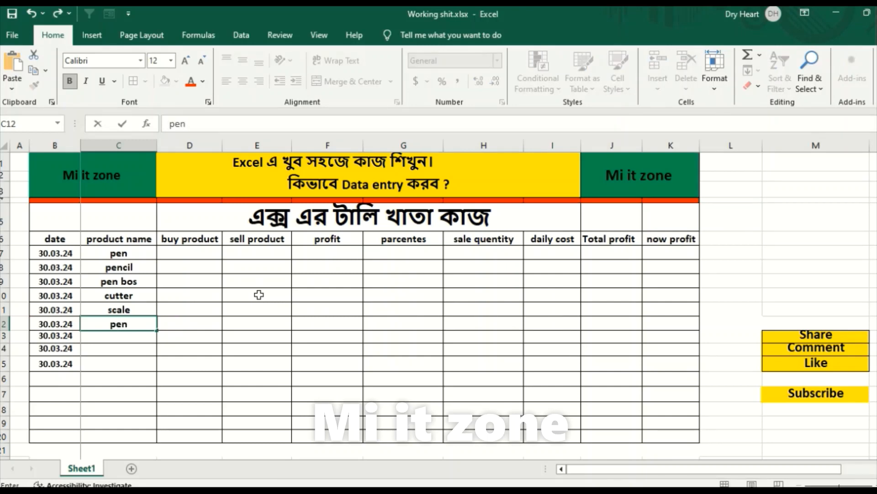
type(" holder")
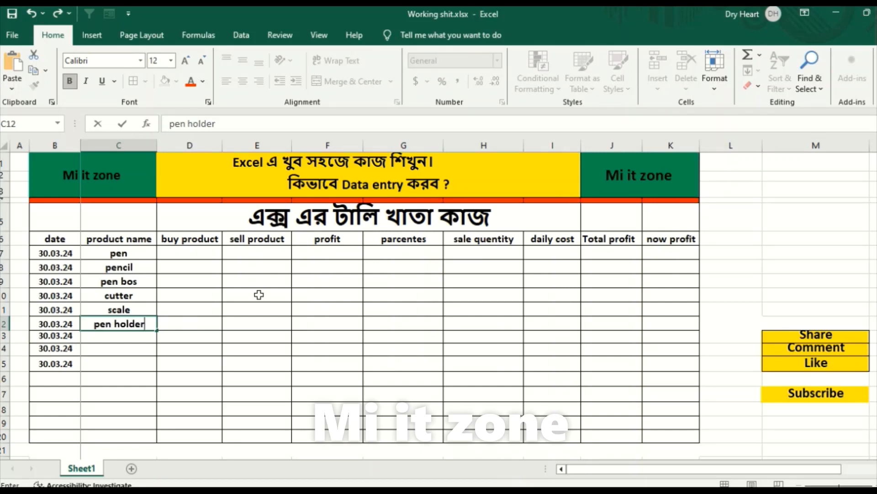
left_click(120, 339)
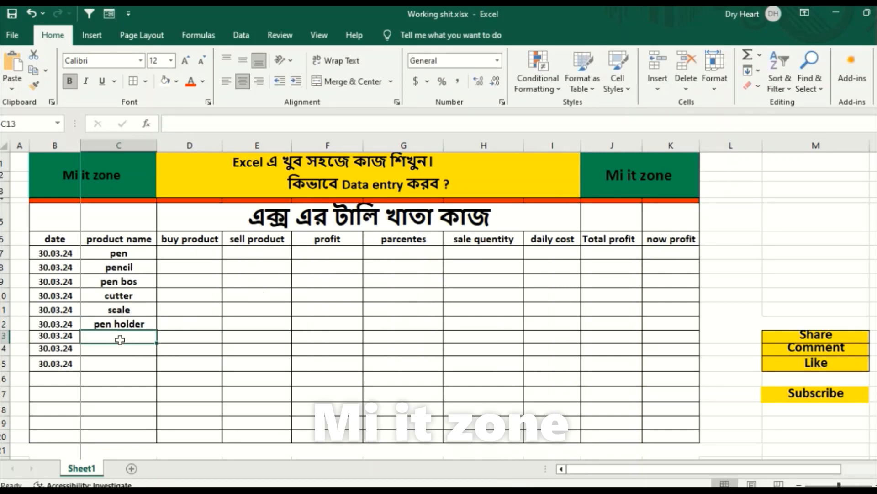
key("ctrl+z")
left_click(120, 339)
type("card")
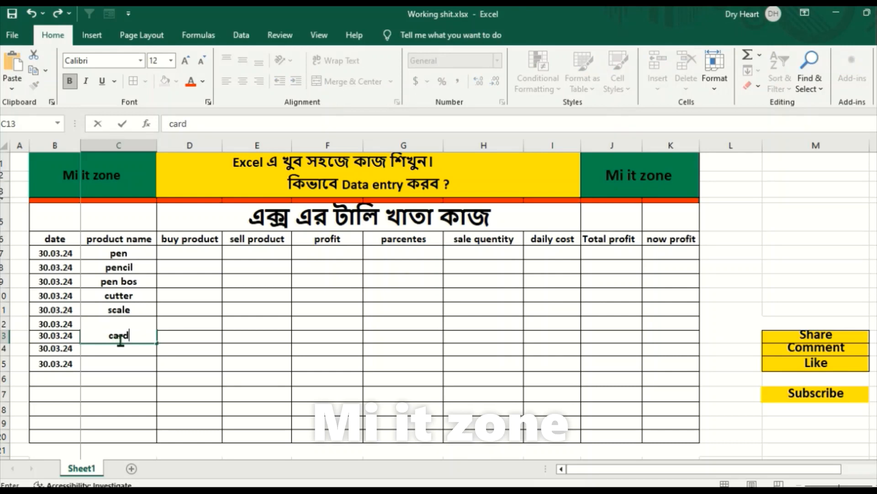
type(" holder")
left_click(122, 366)
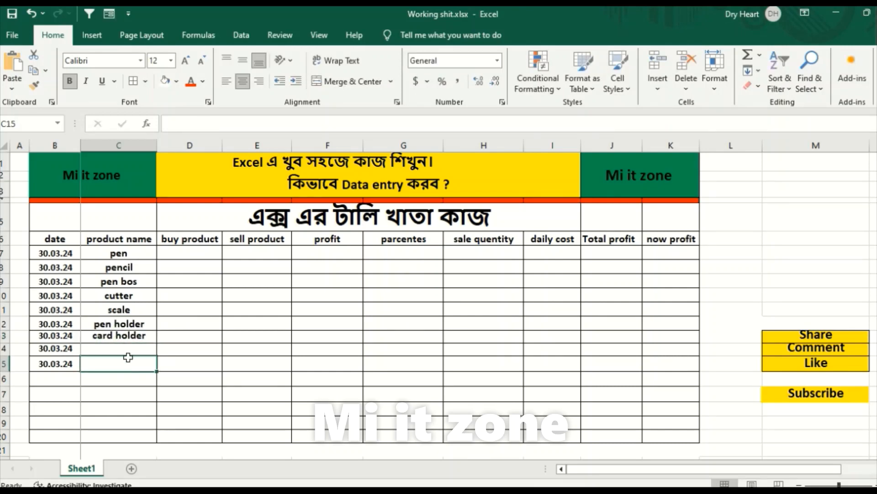
left_click(117, 350)
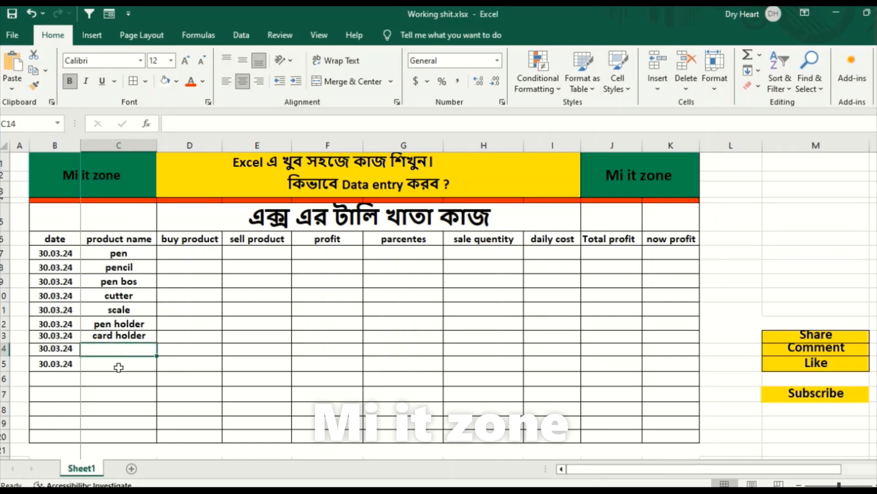
type("fil")
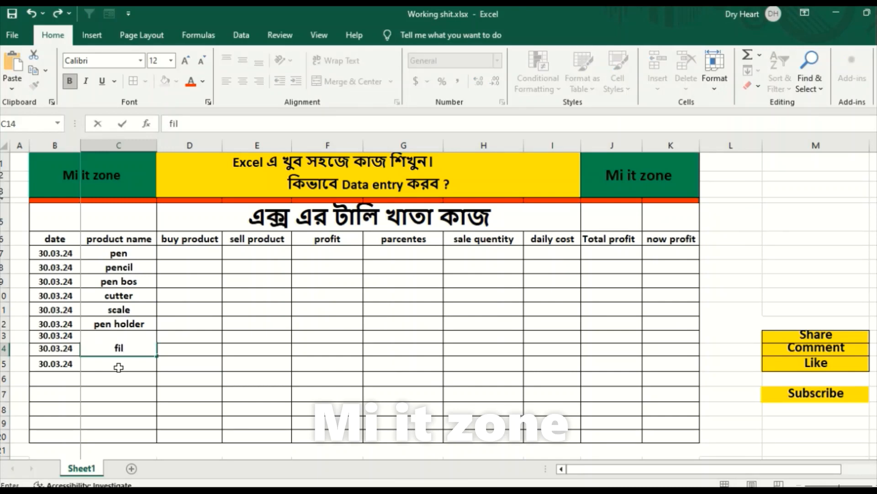
type("e")
key("Return")
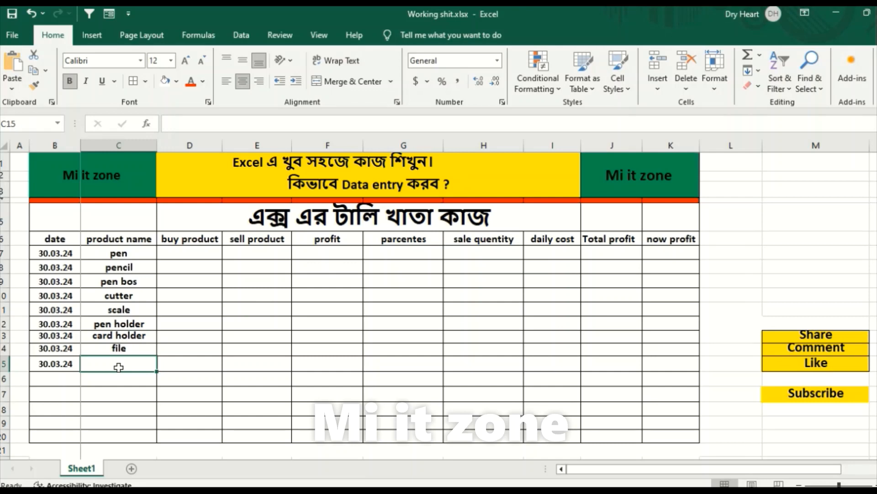
- Delete the surplus date in B15, the row without a product name
left_click(224, 337)
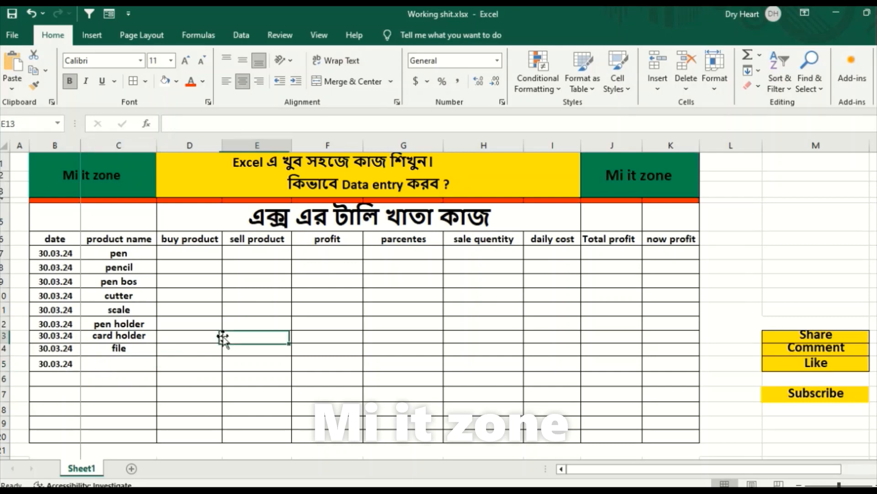
left_click(42, 366)
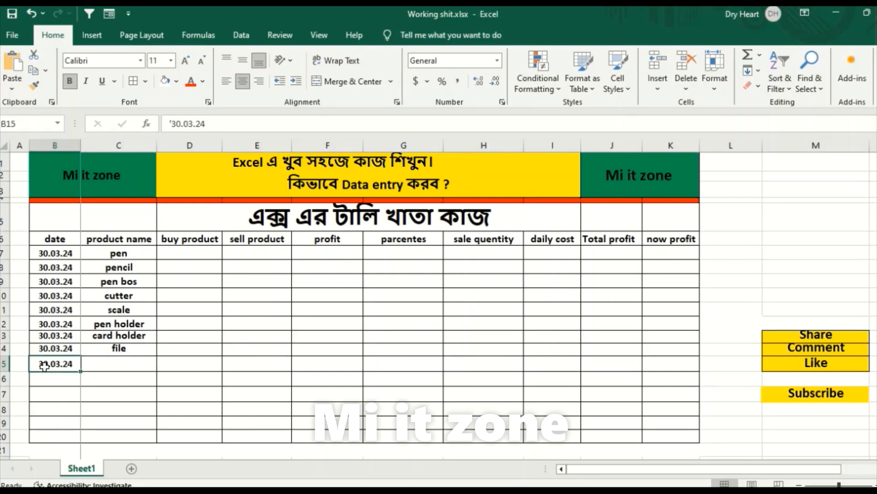
key("Delete")
left_click(167, 364)
- Enter a buy product value of 5 for both pen (D7) and pencil (D8)
left_click(196, 252)
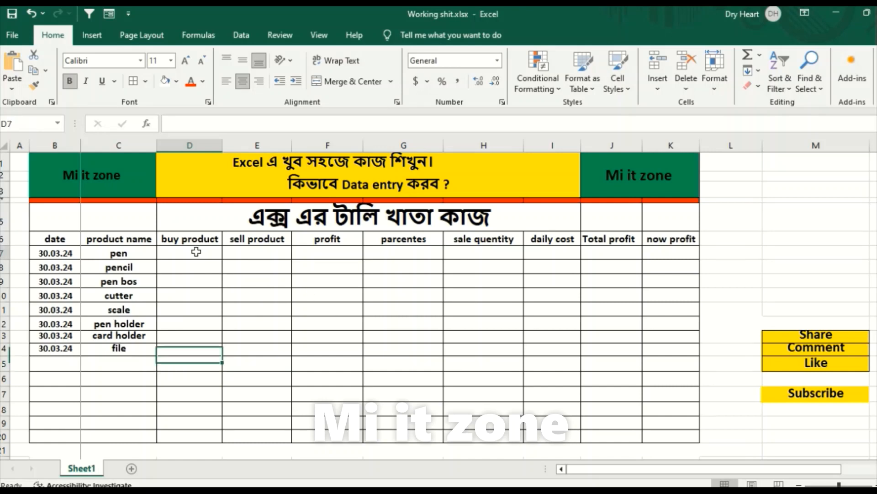
type("5")
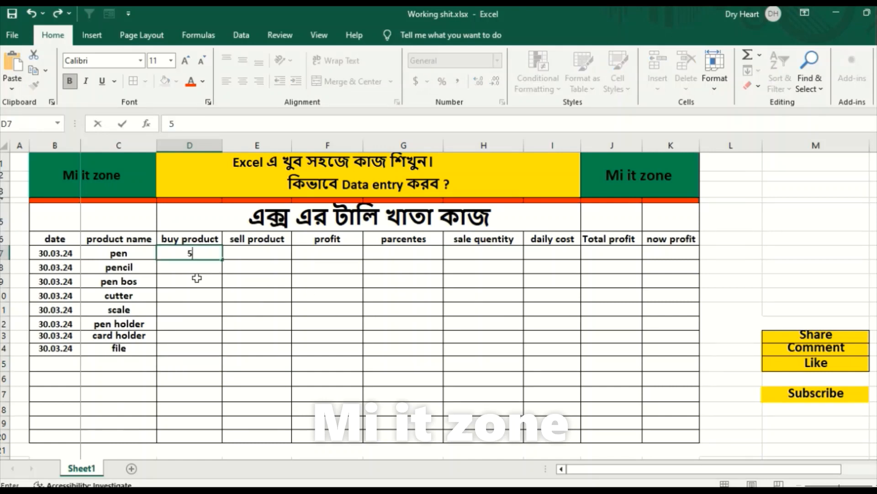
key("Return")
type("5")
key("Return")
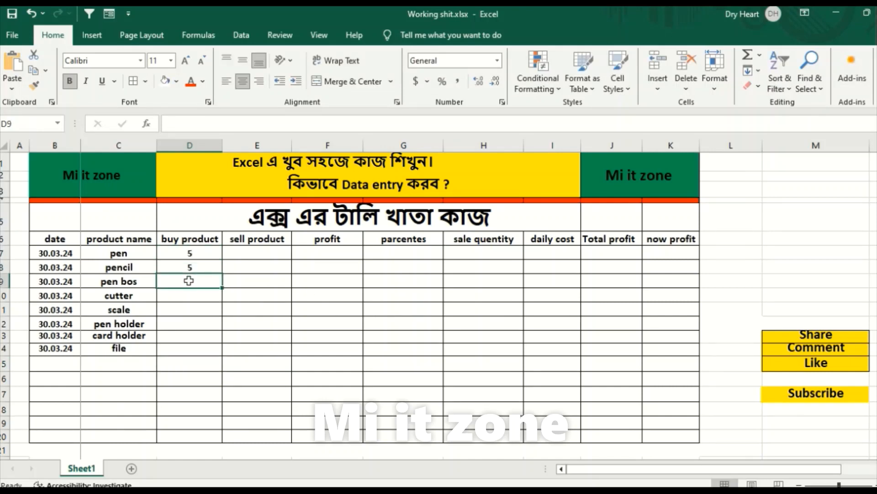
- Enter a buy product value of 20 for pen bos, cutter and scale in D9 through D11
type("20")
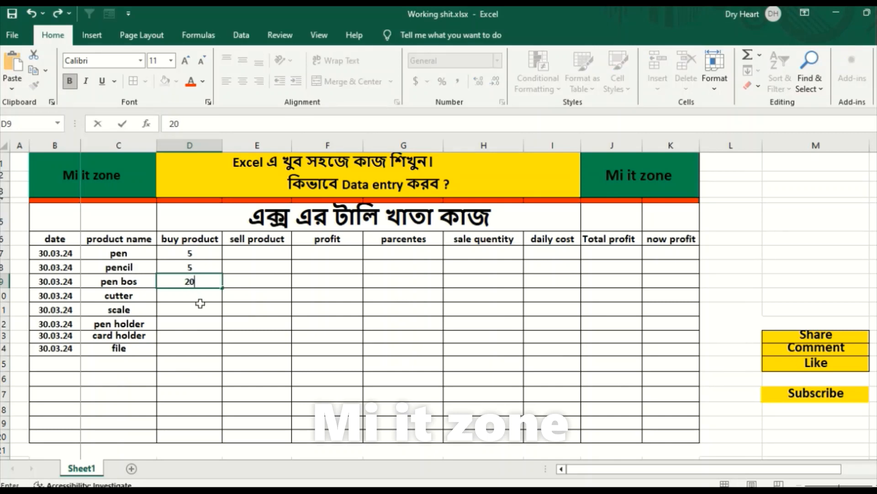
key("Return")
type("20")
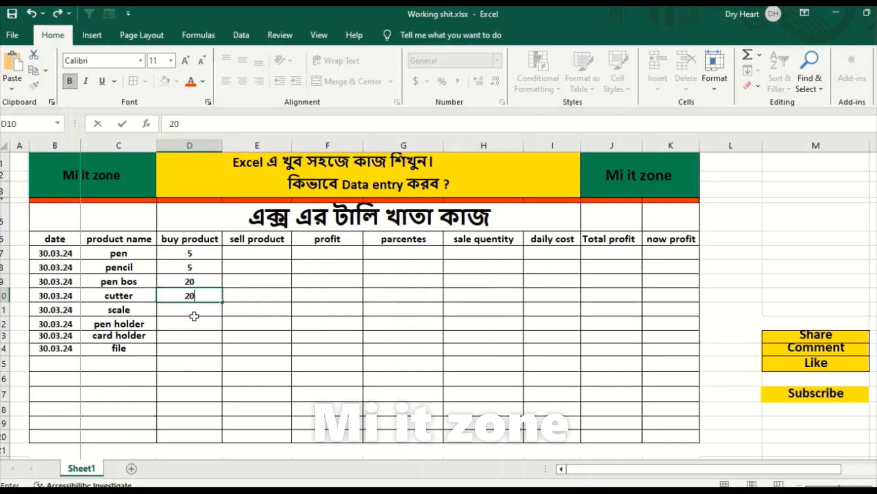
key("Return")
type("20")
key("Return")
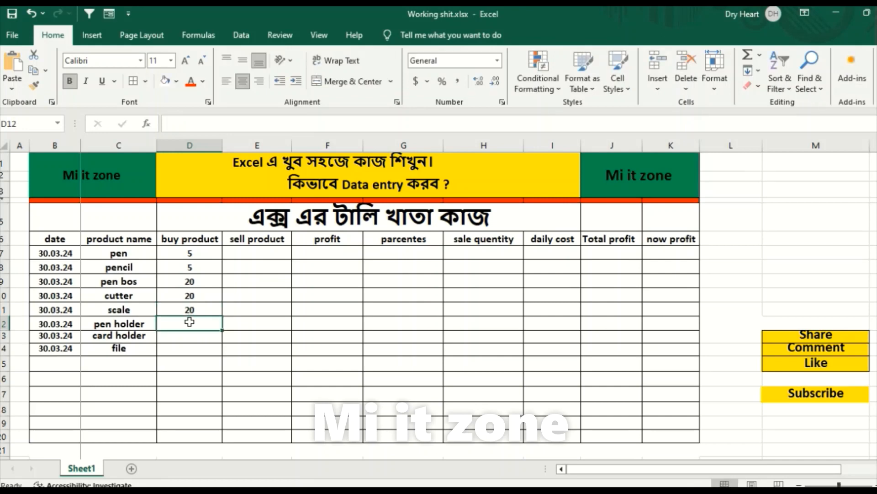
- Enter buy product values of 25 for pen holder in D12 and 30 for card holder and file in D13 and D14
type("20")
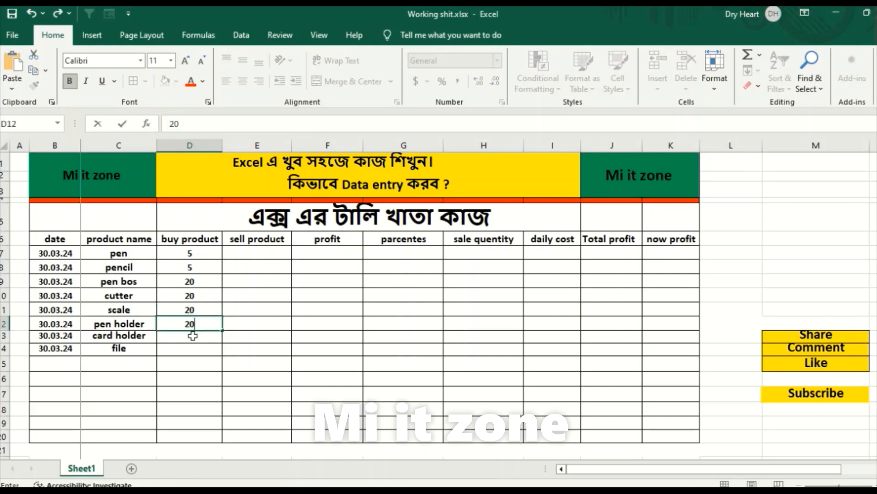
key("BackSpace")
key("Return")
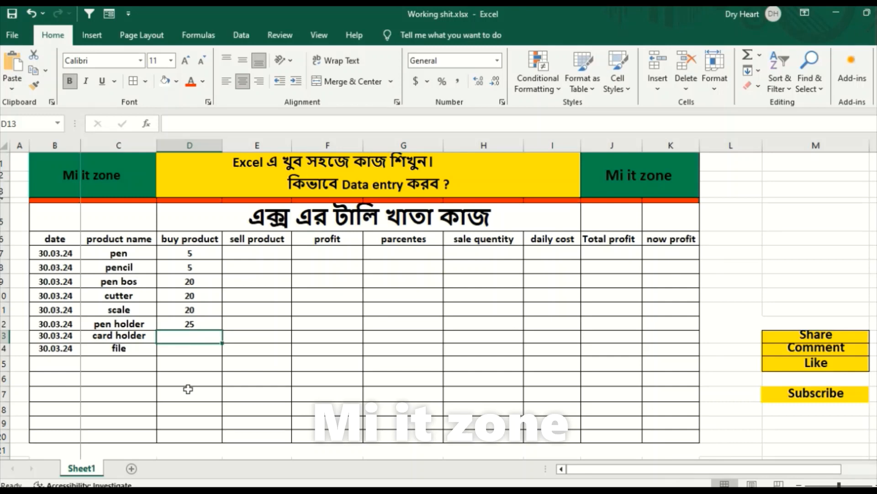
type("30")
key("Return")
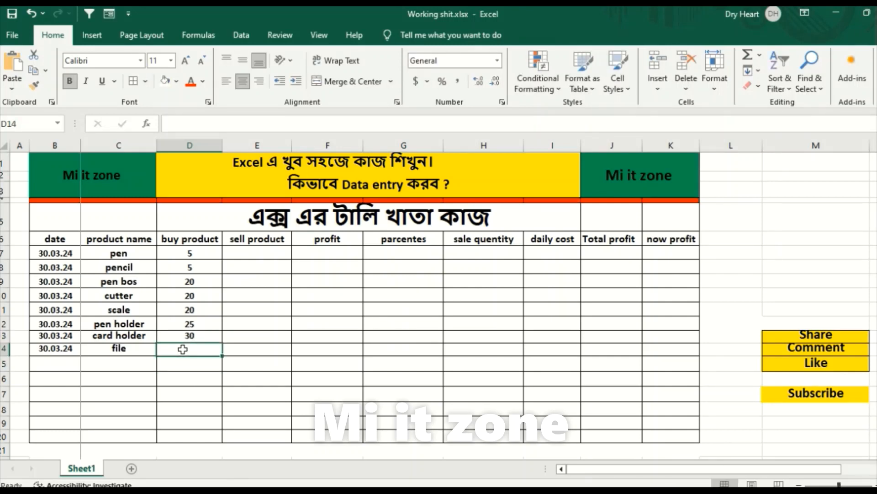
type("30")
left_click(300, 378)
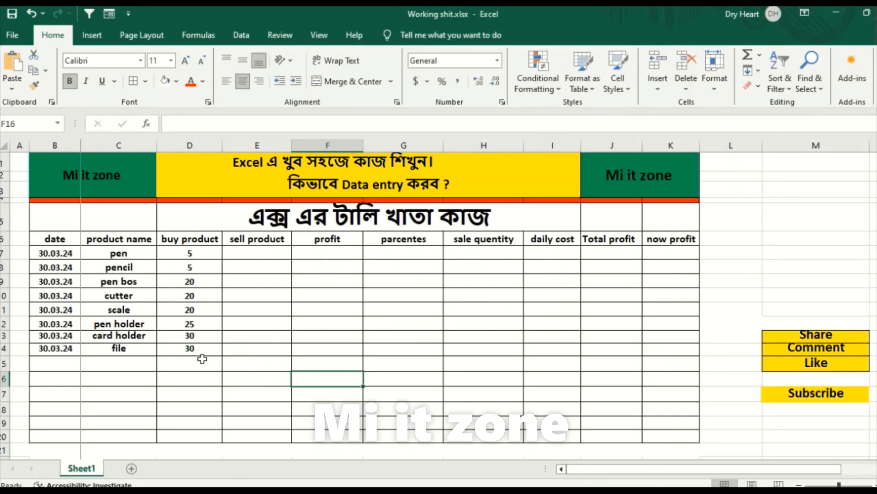
- Enter sell product values of 10 in E7 and E8 for pen and pencil, and 30 in E9 and E10 for pen bos and cutter
left_click(257, 253)
type("10")
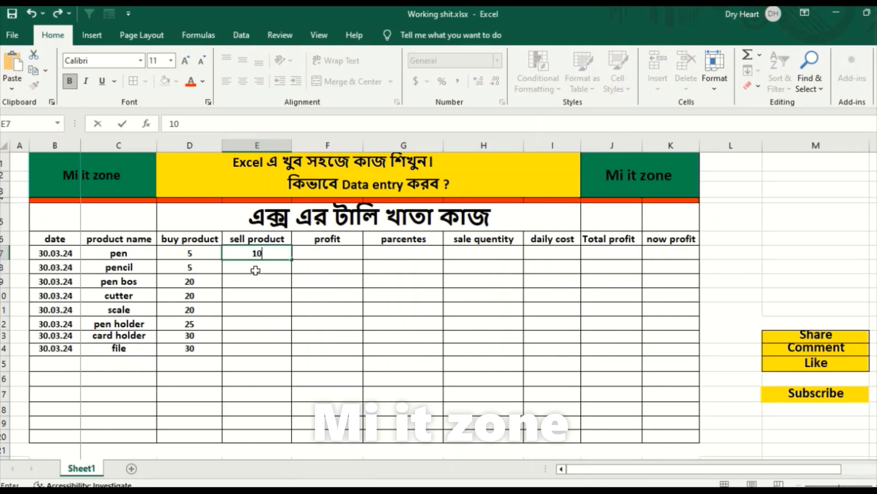
left_click(256, 271)
type("10")
left_click(257, 284)
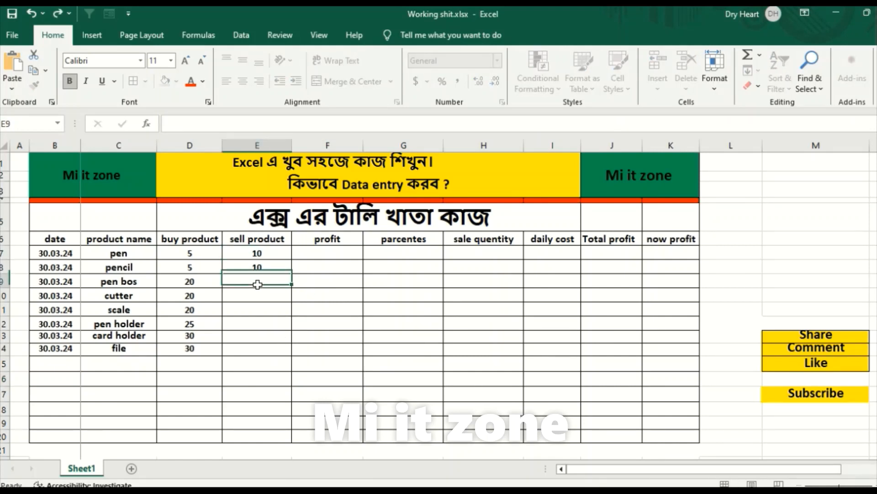
type("30")
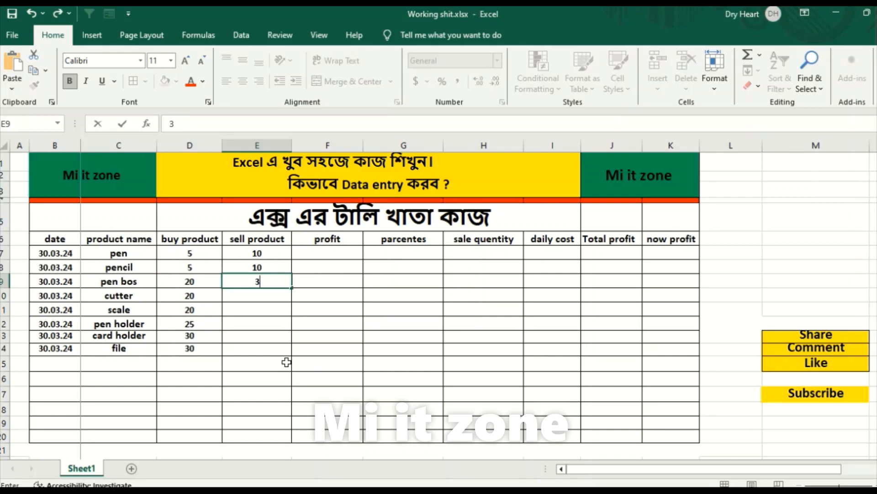
left_click(256, 295)
type("30")
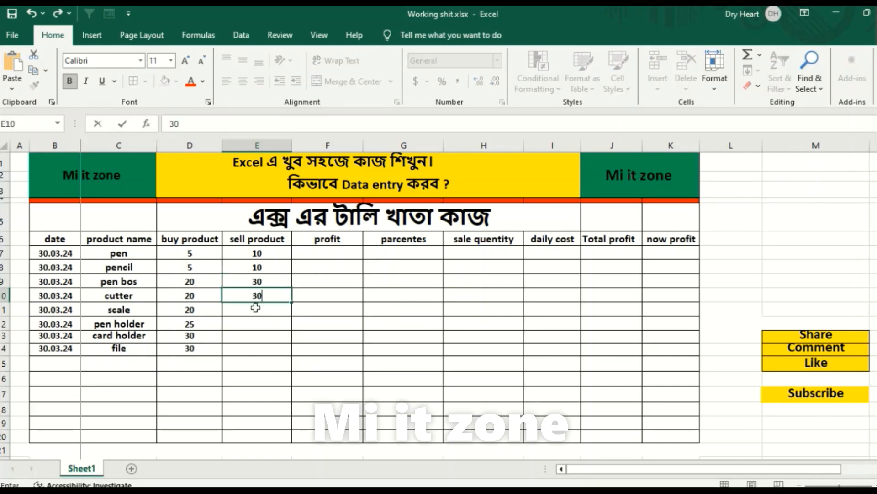
- Enter sell product values of 35 for scale in E11 and 40 for pen holder in E12
left_click(255, 307)
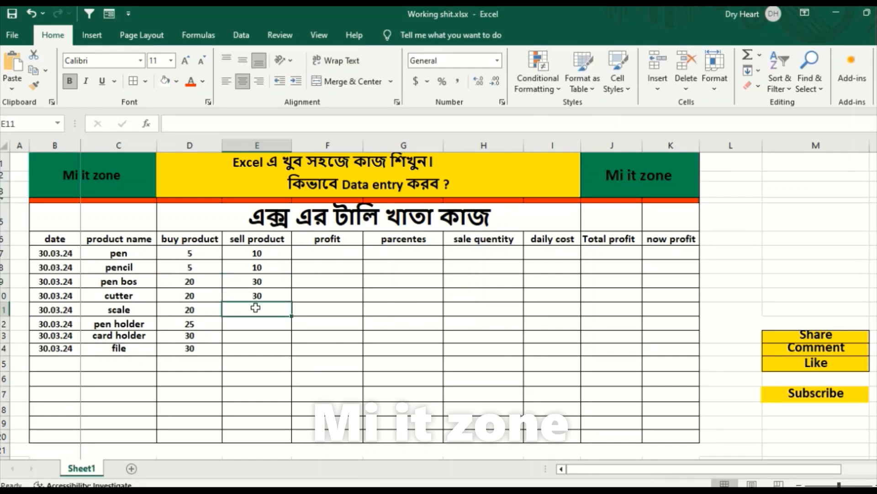
type("35")
left_click(256, 332)
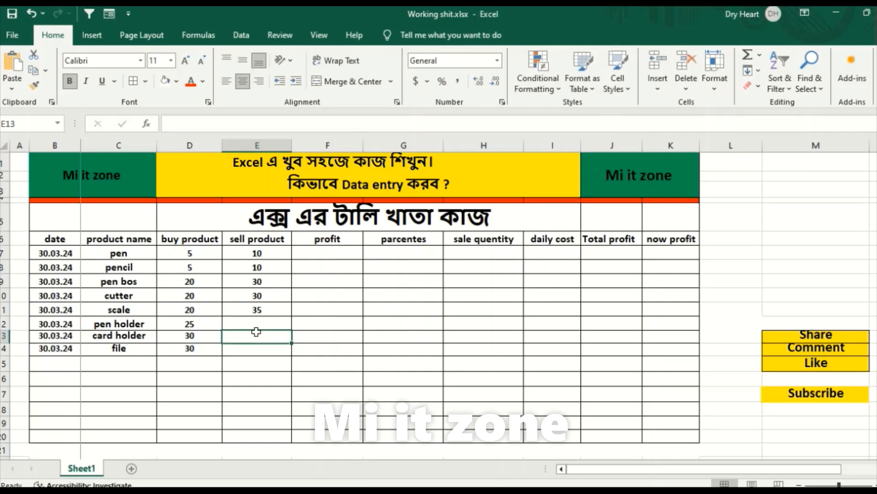
key("Up")
type("40")
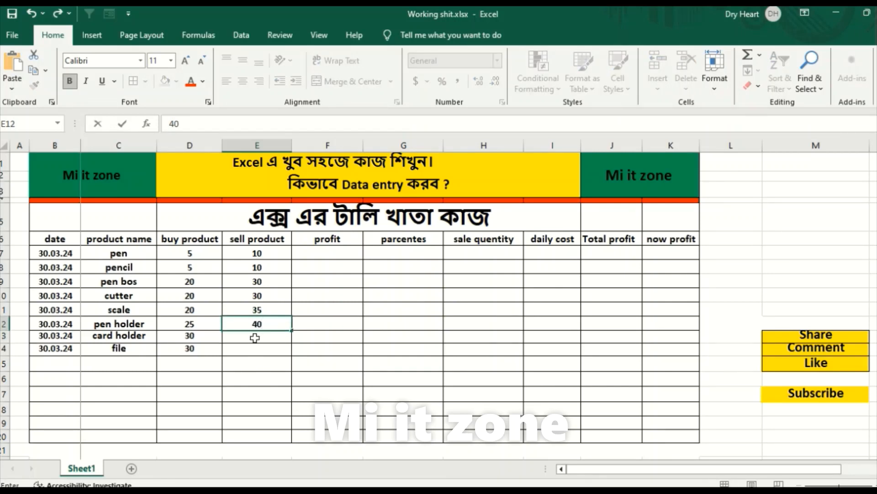
key("Return")
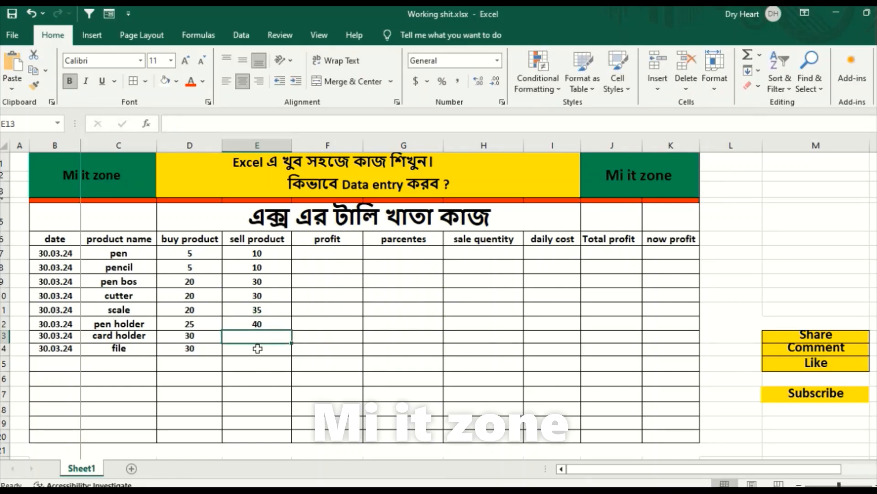
- Enter sell product values of 40 for card holder in E13 and 45 for file in E14
type("40")
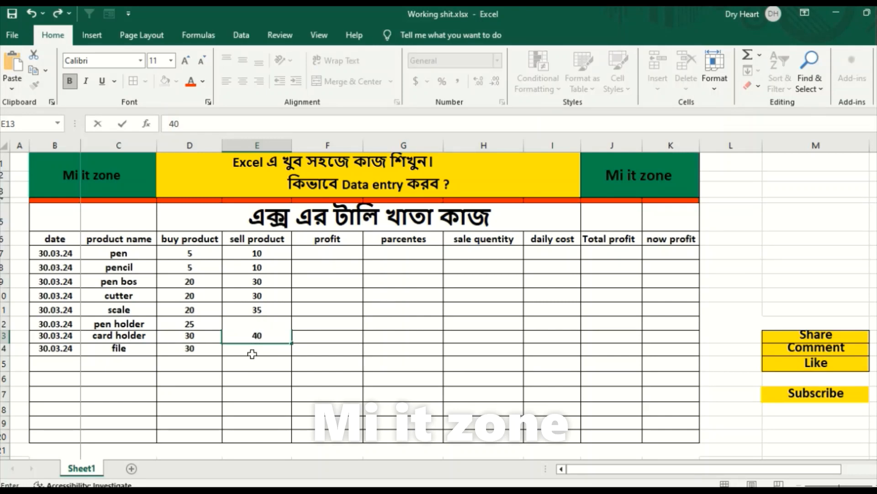
key("Return")
type("45")
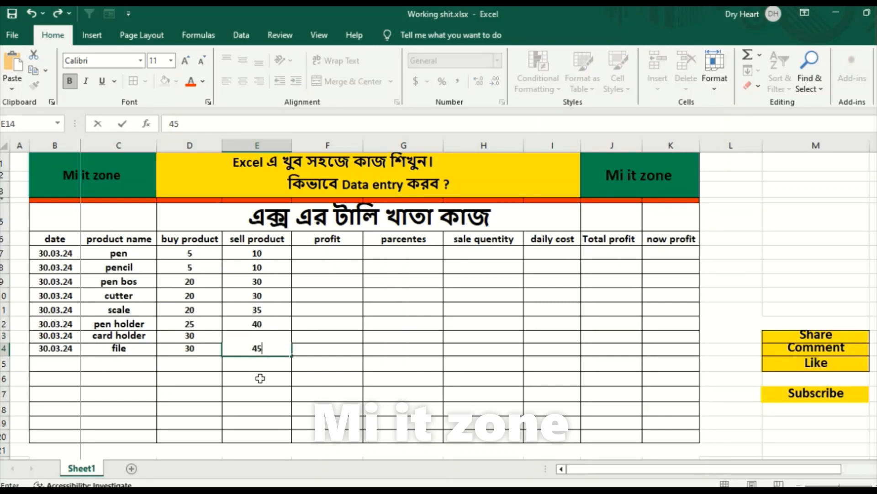
left_click(259, 379)
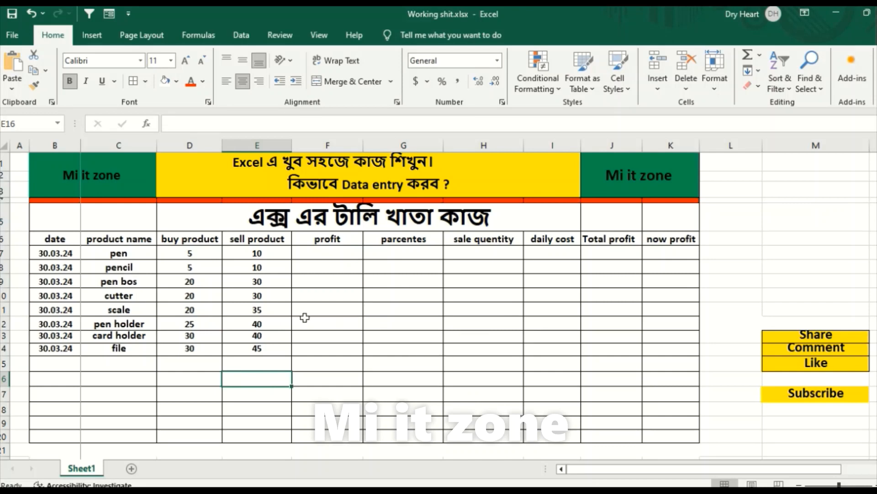
- Calculate the pen's profit in F7 as sell price minus buy price with the formula =E7-D7
left_click(344, 252)
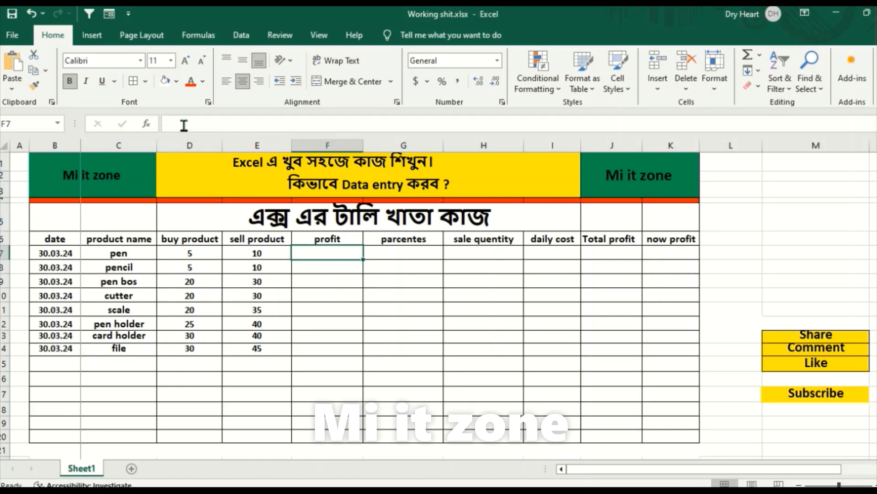
type("=")
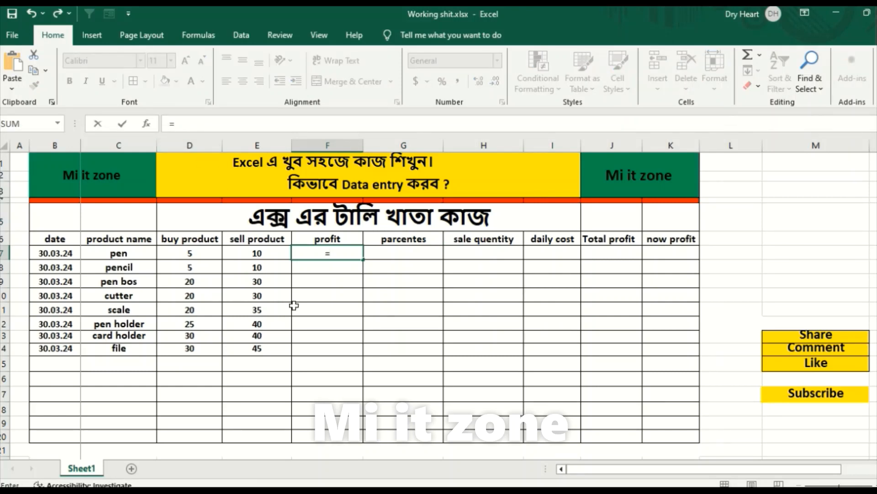
left_click(259, 253)
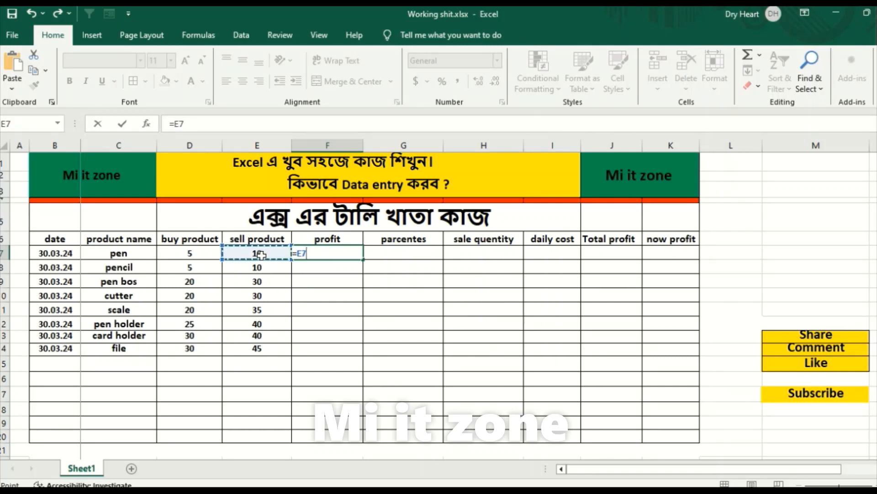
type("-")
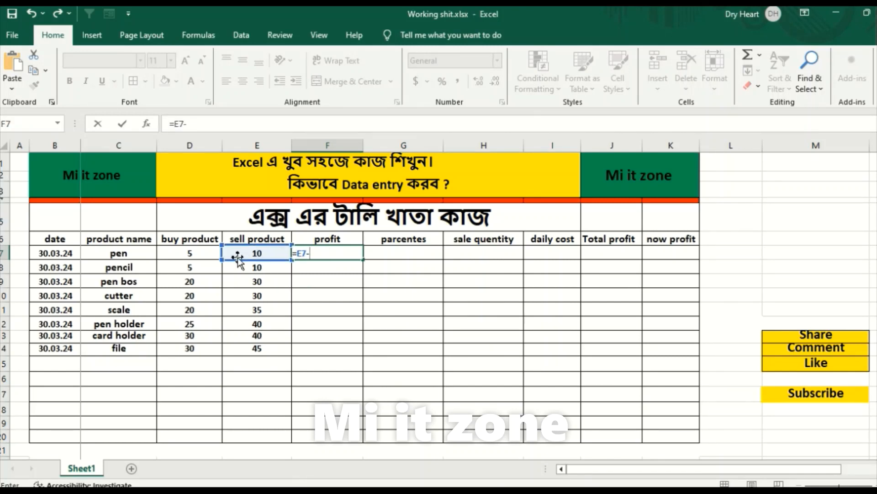
left_click(189, 252)
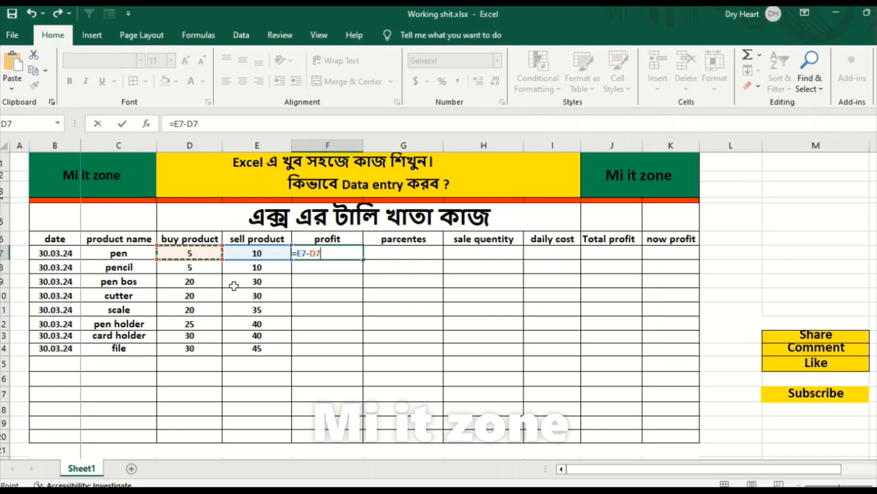
key("Return")
left_click(453, 305)
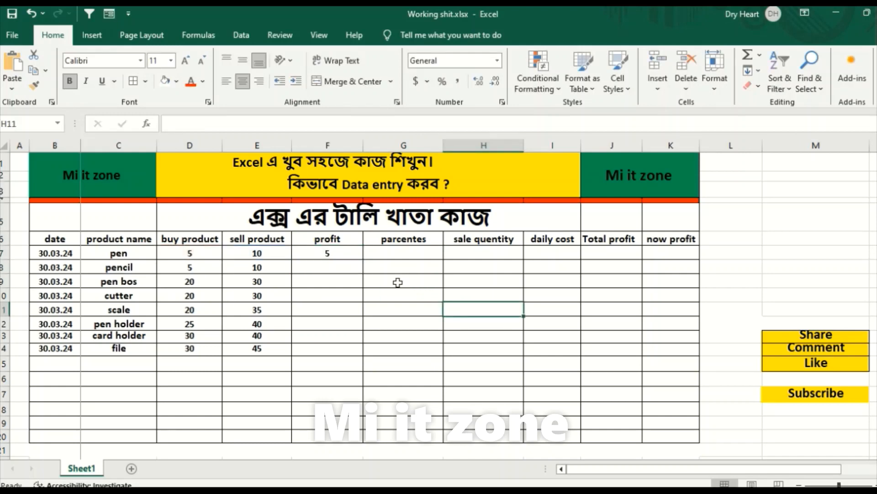
- Calculate the pencil's profit in F8 with =E8-D8, and fill the profit formula from F7 down through F14
left_click(336, 268)
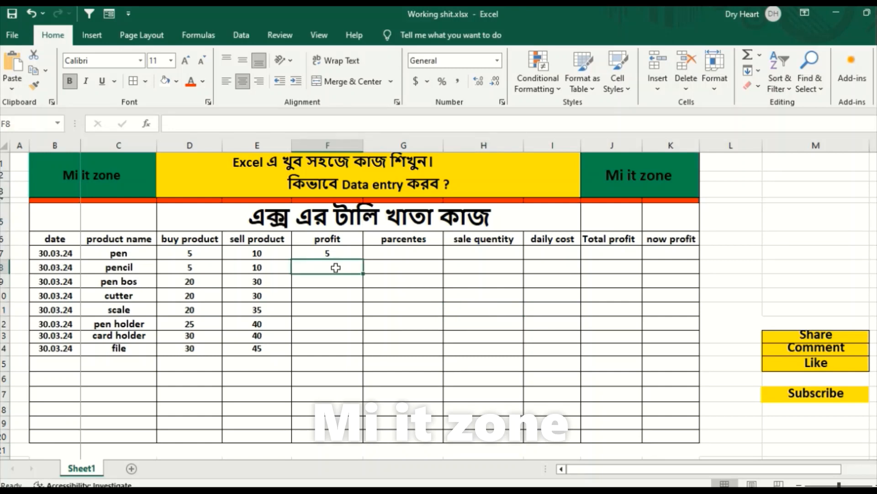
type("=")
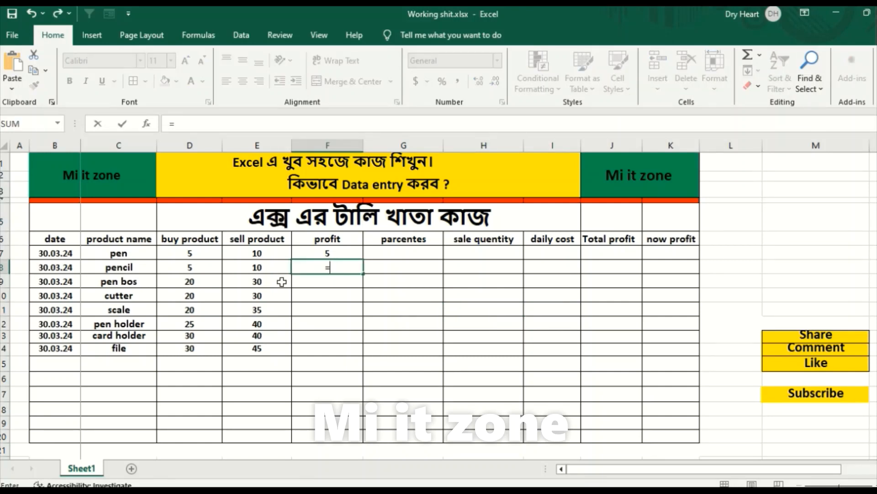
left_click(258, 268)
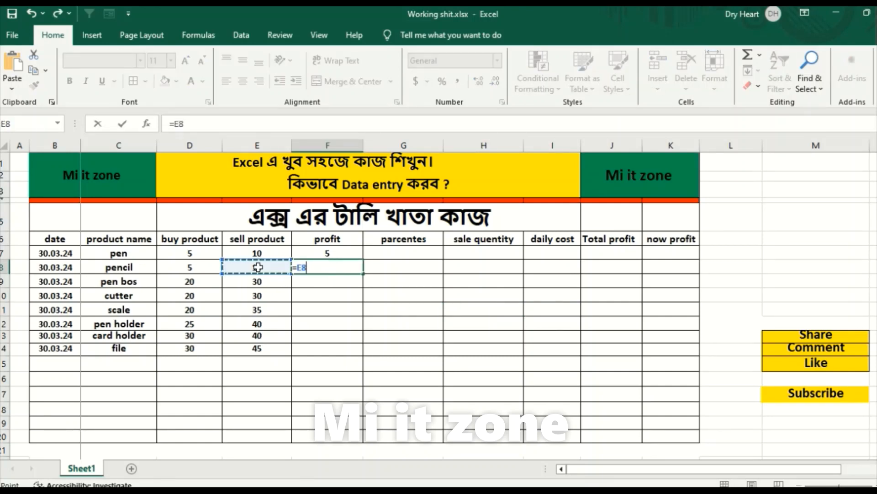
type("-")
left_click(196, 267)
left_click(413, 305)
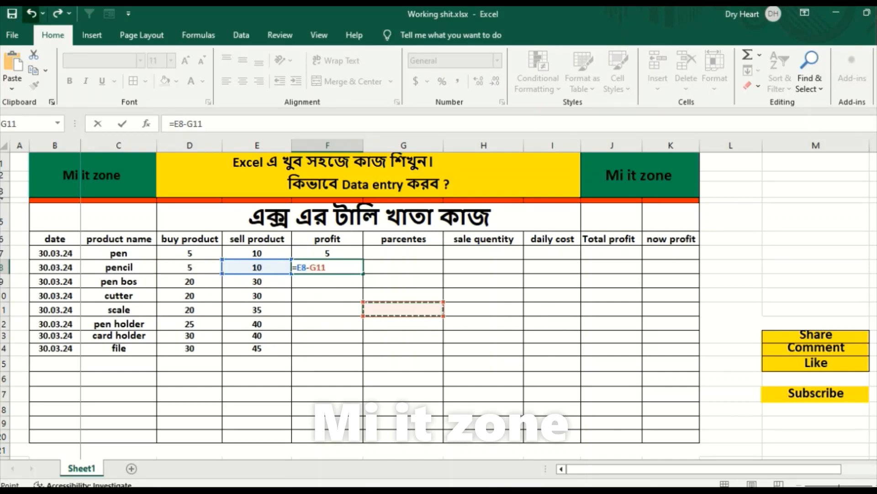
left_click(31, 14)
key("Return")
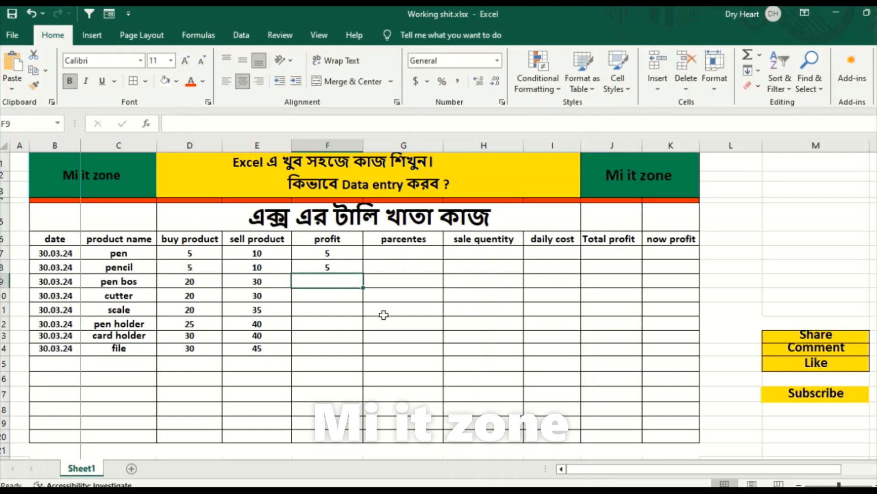
left_click_drag(348, 251, 365, 352)
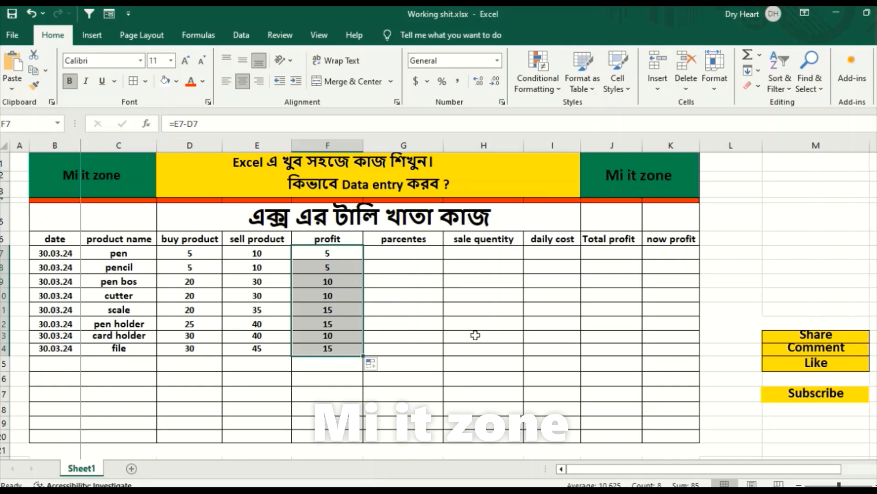
left_click(432, 348)
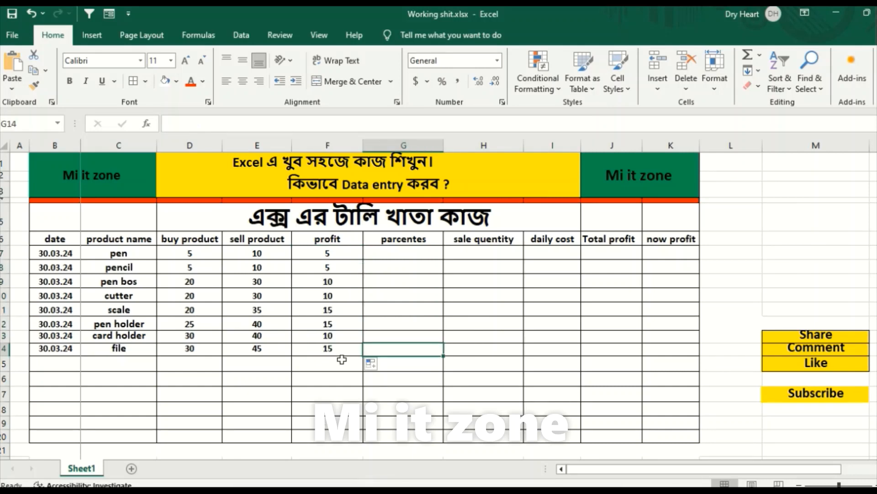
- Calculate the pen's profit percentage in G7 with the formula =F7*100/D7
left_click(423, 257)
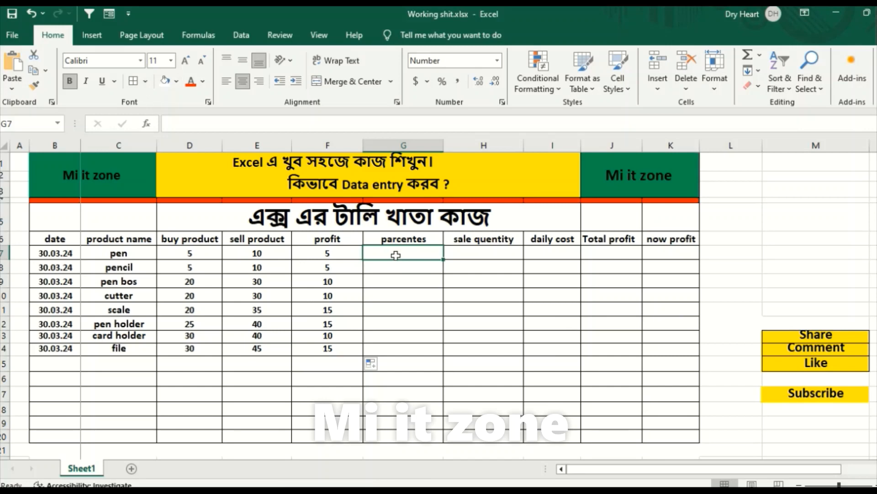
left_click(307, 129)
type("=")
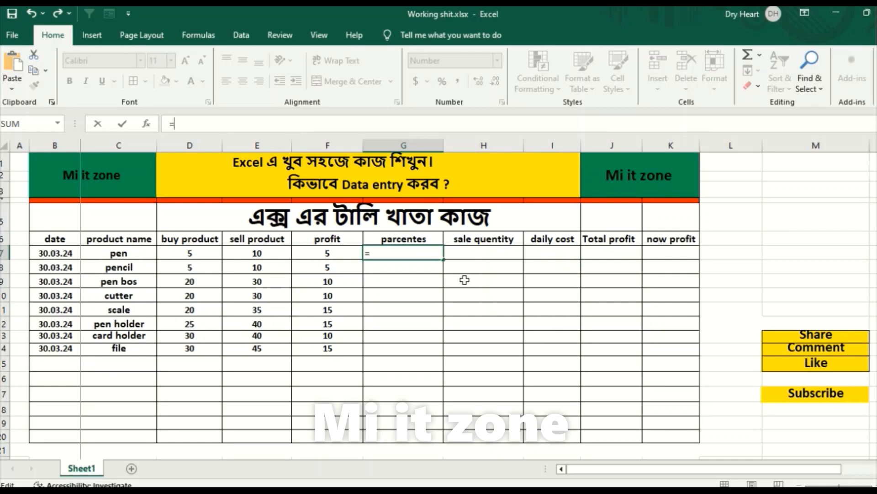
left_click(335, 255)
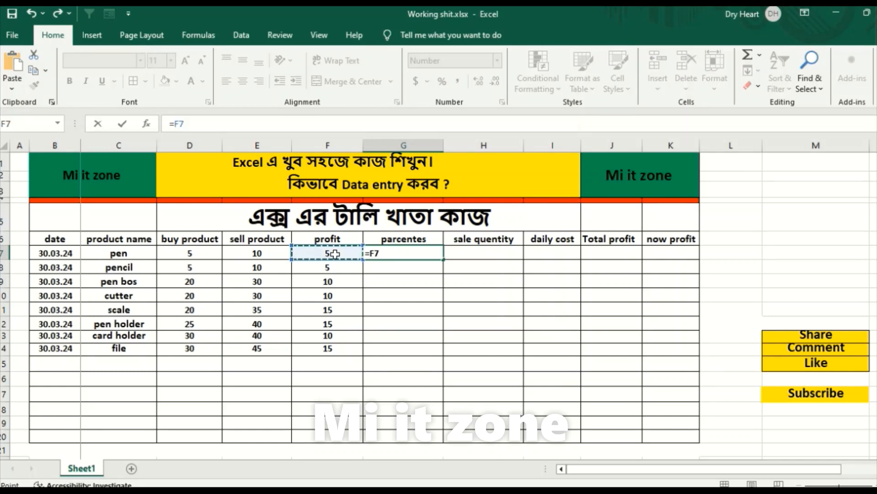
type("*100")
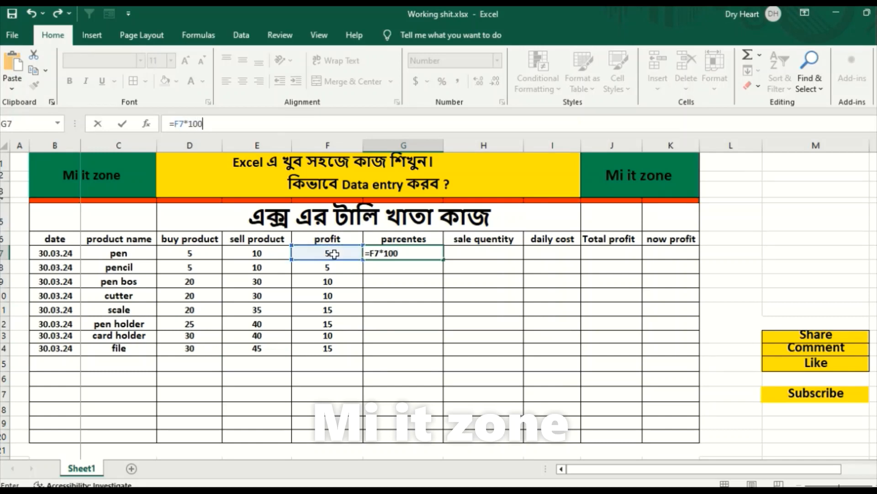
type("/")
left_click(204, 253)
key("Return")
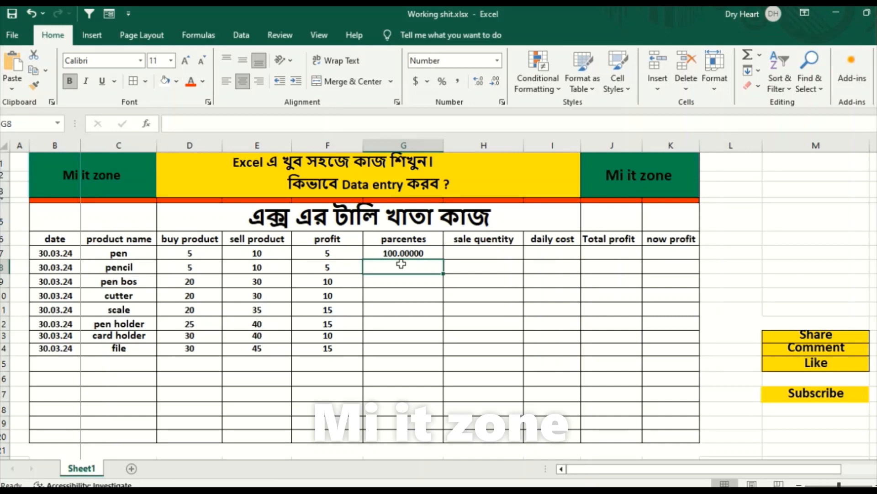
- Calculate the pencil's percentage in G8 with =F8*100/D8, and fill the percentage formula from G7 down through G14
type("=")
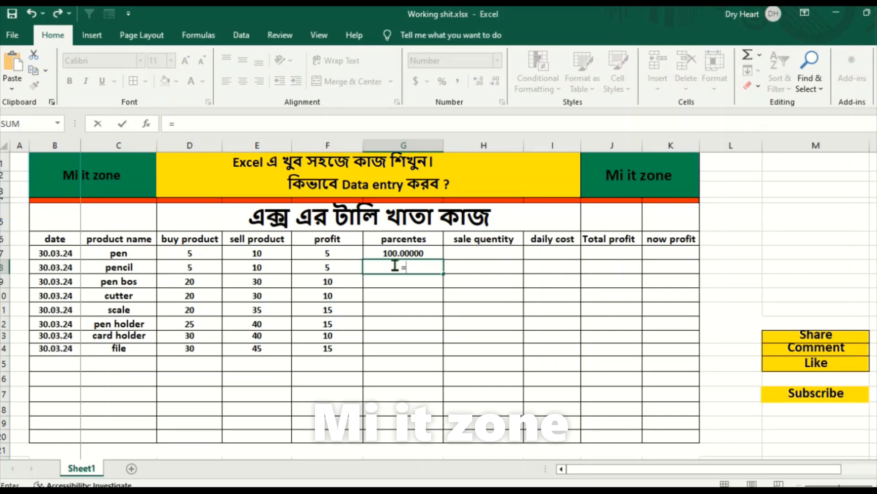
left_click(333, 268)
type("*")
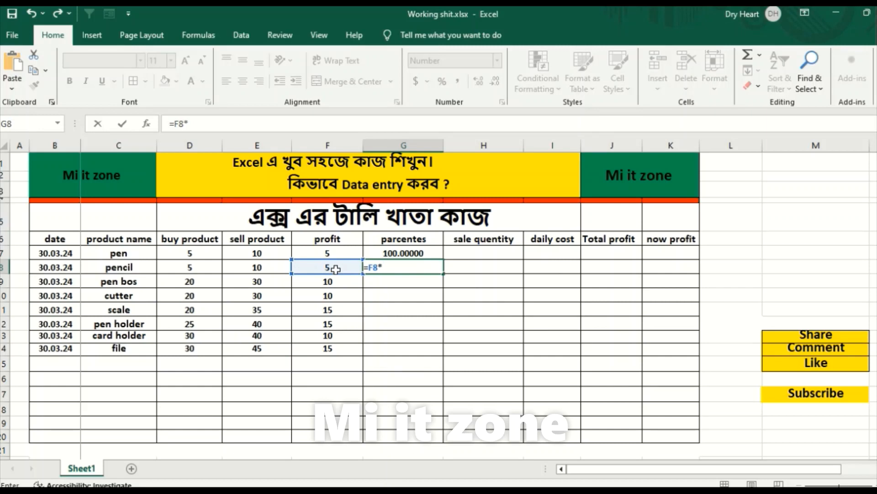
type("100/")
left_click(199, 271)
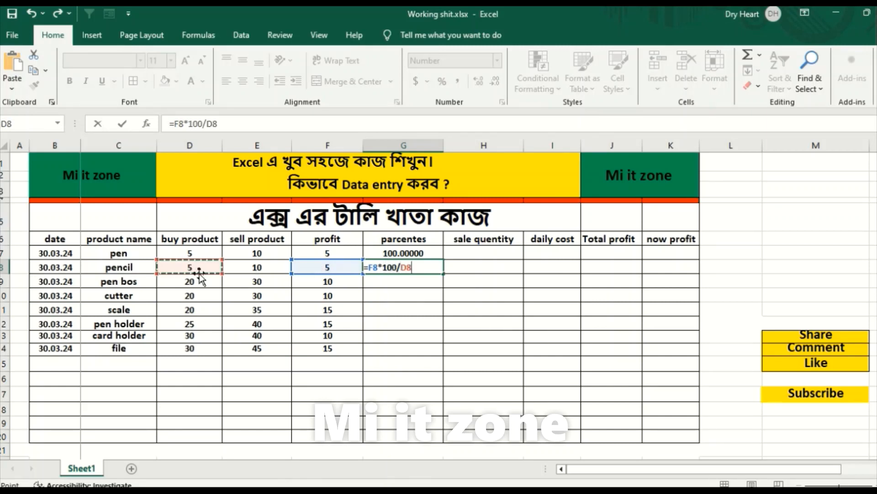
key("Return")
left_click(475, 320)
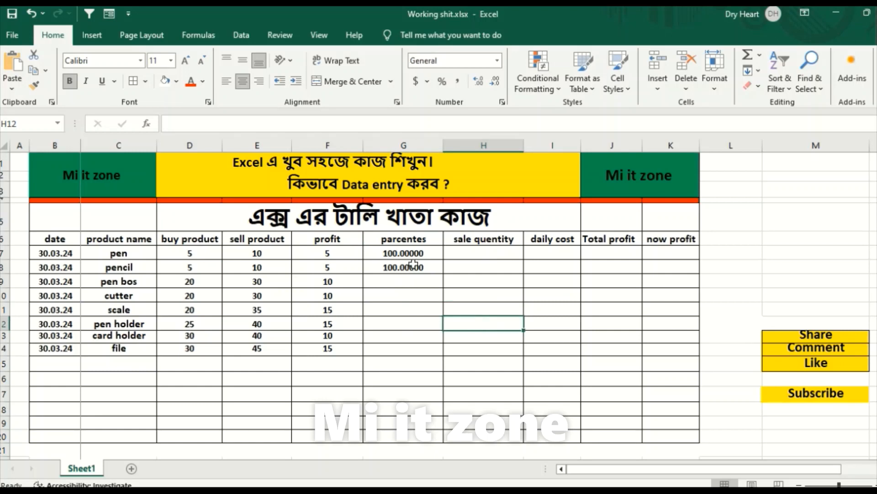
left_click_drag(412, 253, 450, 354)
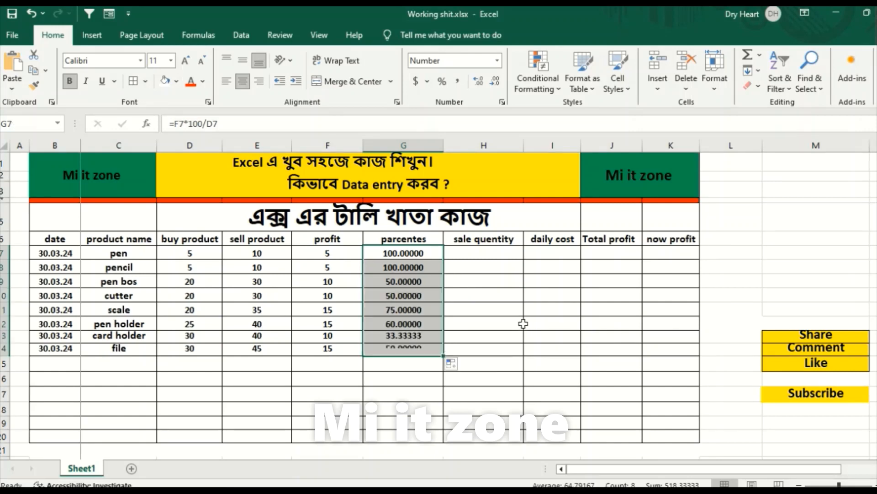
left_click(432, 392)
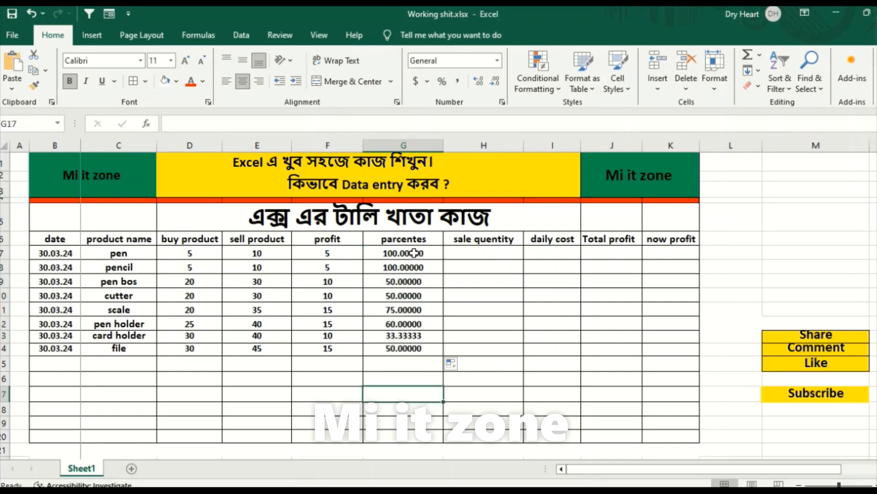
- Reduce the percentages in G7 through G14 to two decimal places
left_click_drag(414, 251, 413, 350)
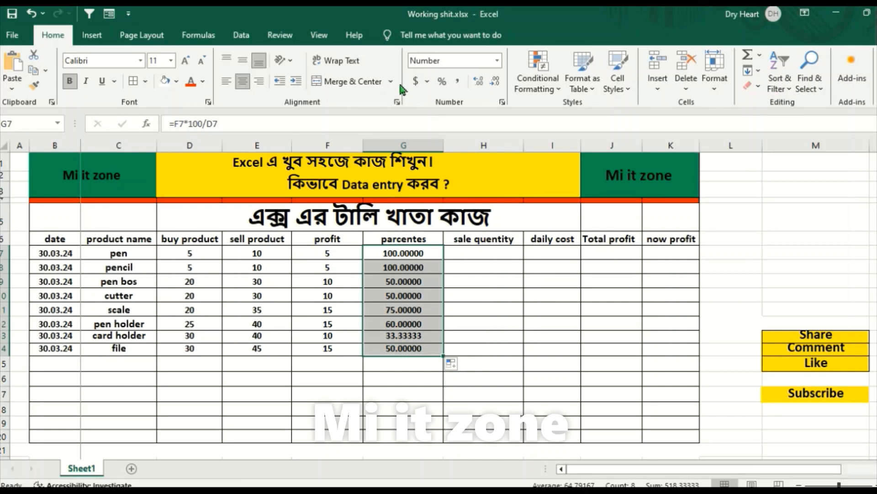
left_click(495, 83)
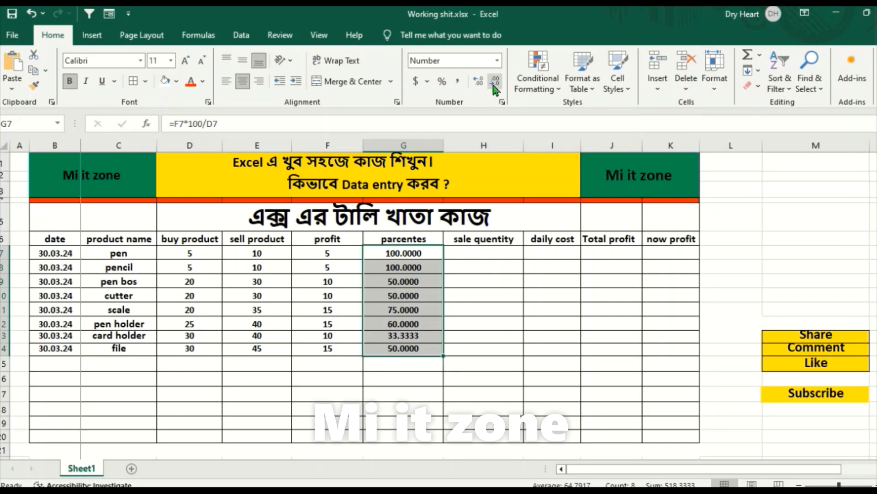
left_click(495, 83)
left_click(495, 83)
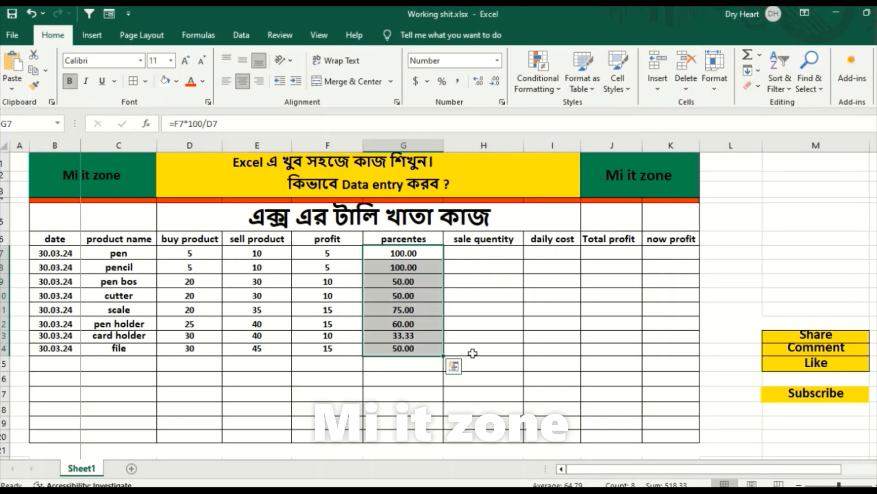
left_click(403, 394)
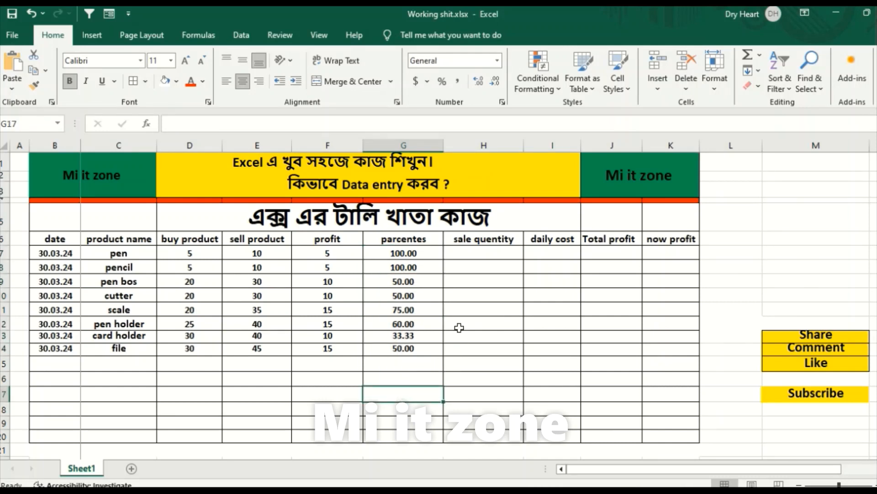
- Enter the sale quantities 5, 5, 5 and 10 for pen, pencil, pen bos and cutter in H7 through H10
left_click(484, 254)
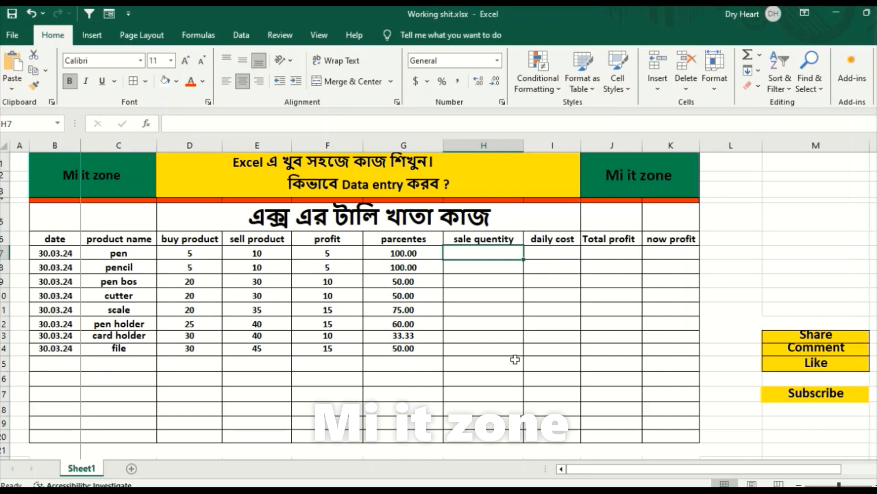
type("5")
left_click(477, 268)
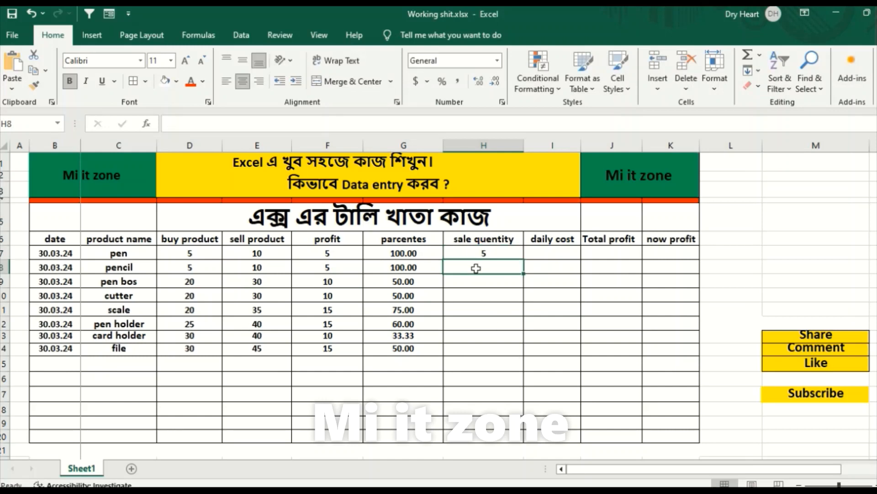
type("5")
left_click(483, 280)
type("5")
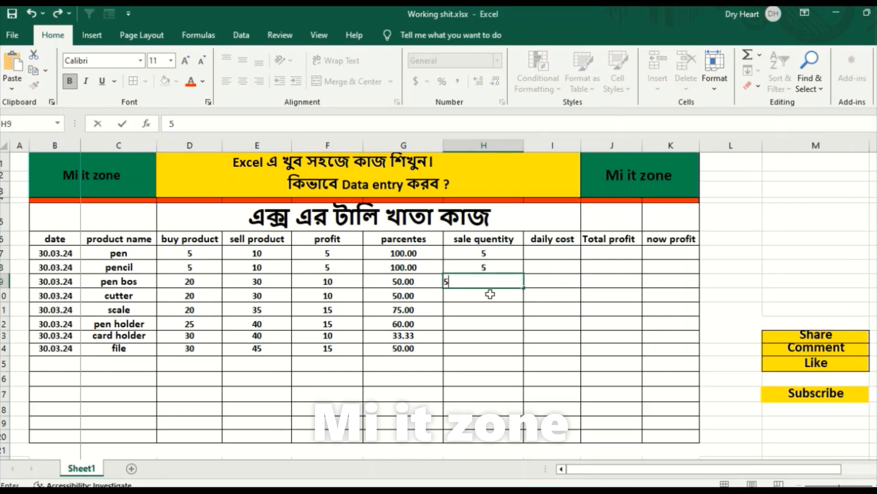
left_click(490, 294)
type("10")
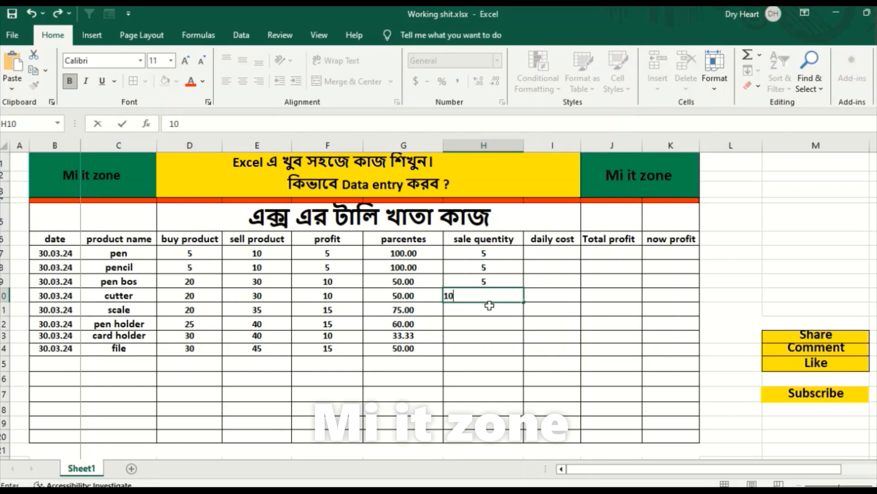
- Enter the sale quantities 5, 10, 5 and 10 for scale, pen holder, card holder and file in H11 through H14
left_click(490, 305)
type("5")
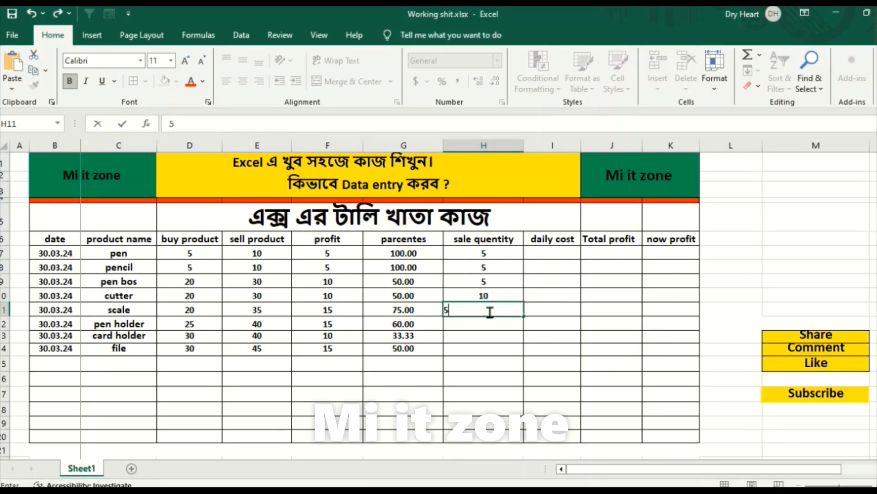
left_click(487, 322)
type("10")
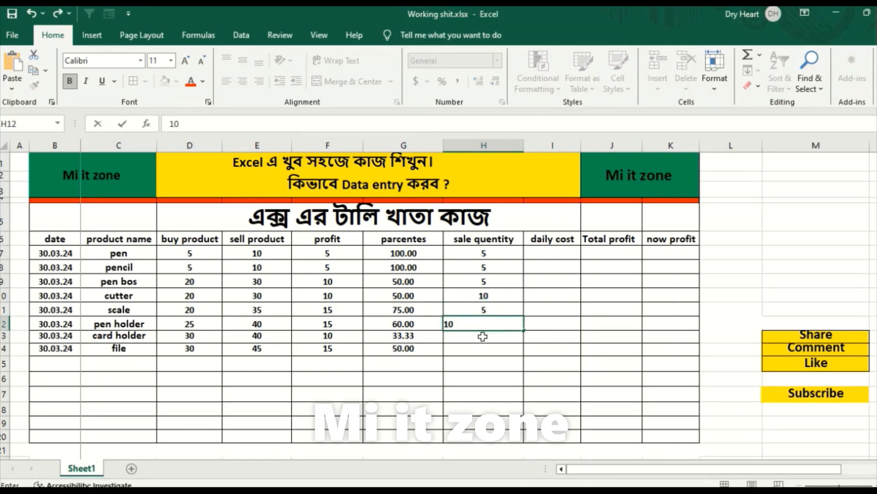
left_click(486, 343)
type("5")
left_click(485, 351)
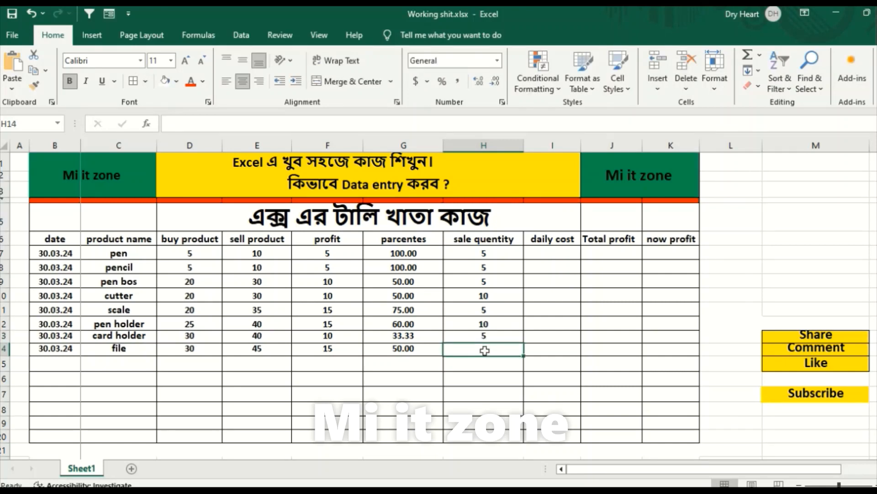
type("10")
left_click(490, 390)
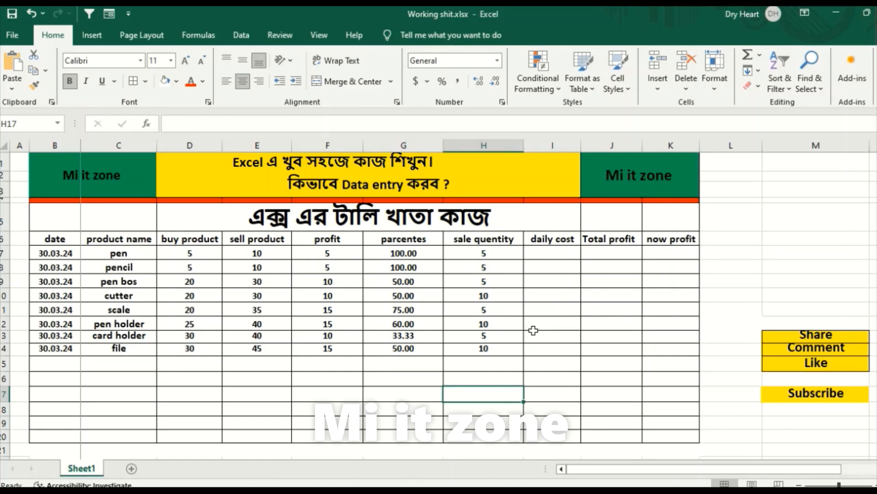
- Enter the daily costs 1, 2, 3 and 2 for pen, pencil, pen bos and cutter in I7 through I10
left_click(552, 252)
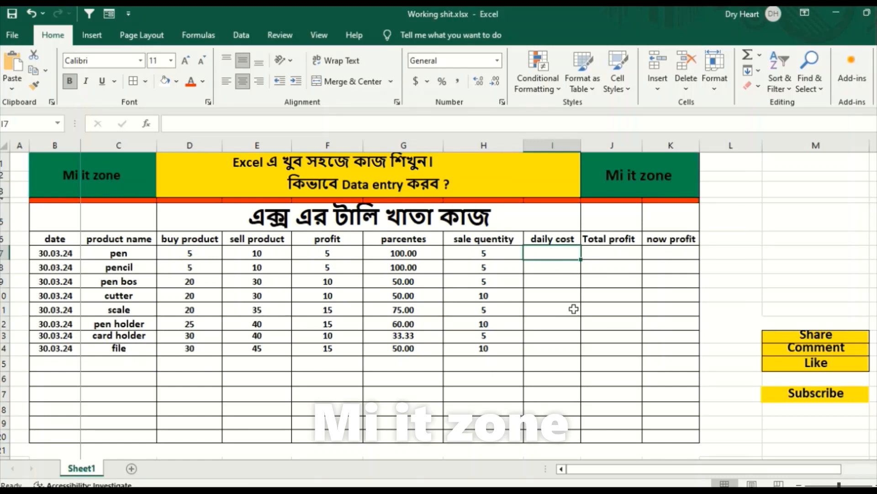
type("1")
key("Return")
type("2")
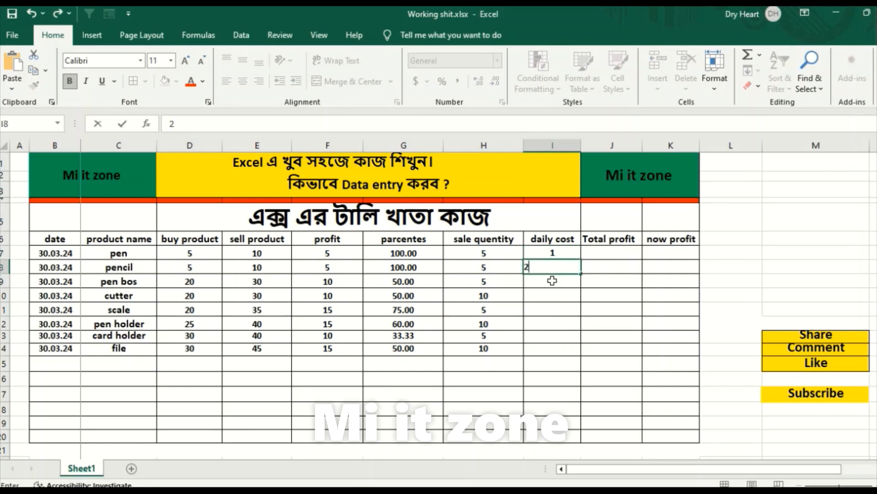
key("Return")
type("3")
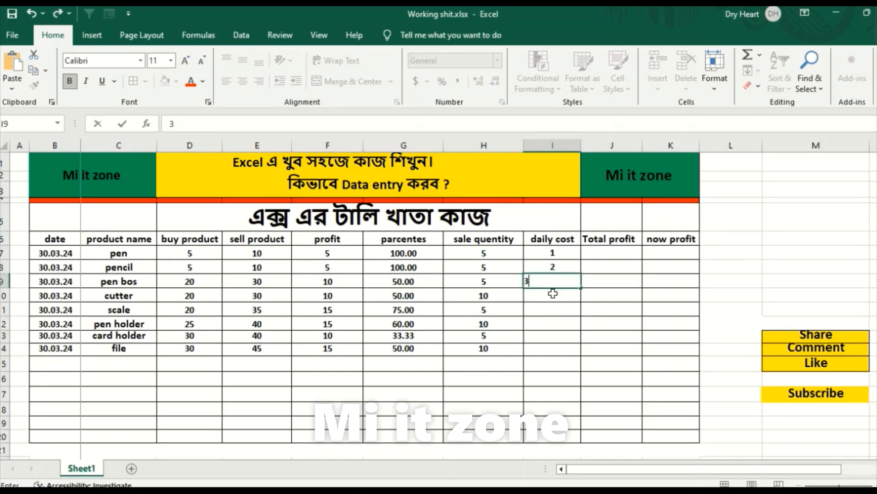
key("Return")
type("2")
key("Return")
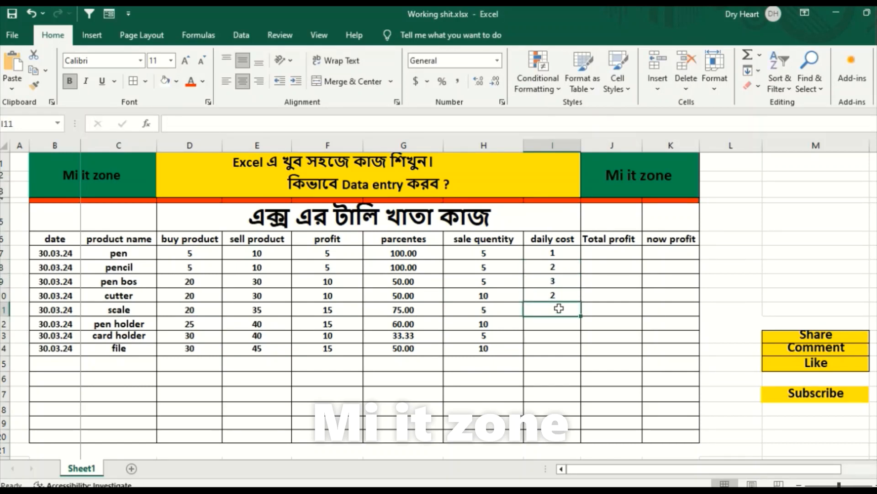
- Enter the daily costs 1, 3, 1 and 2 for scale, pen holder, card holder and file in I11 through I14
type("1")
key("Return")
type("3")
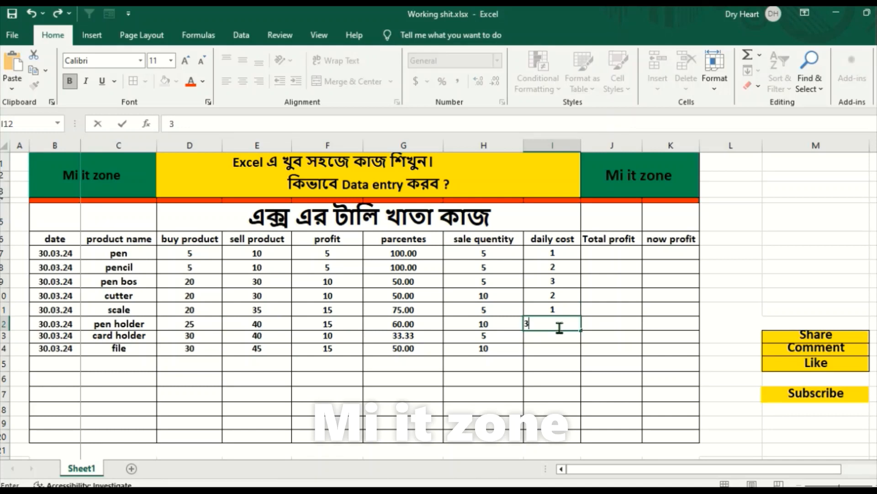
key("Return")
type("1")
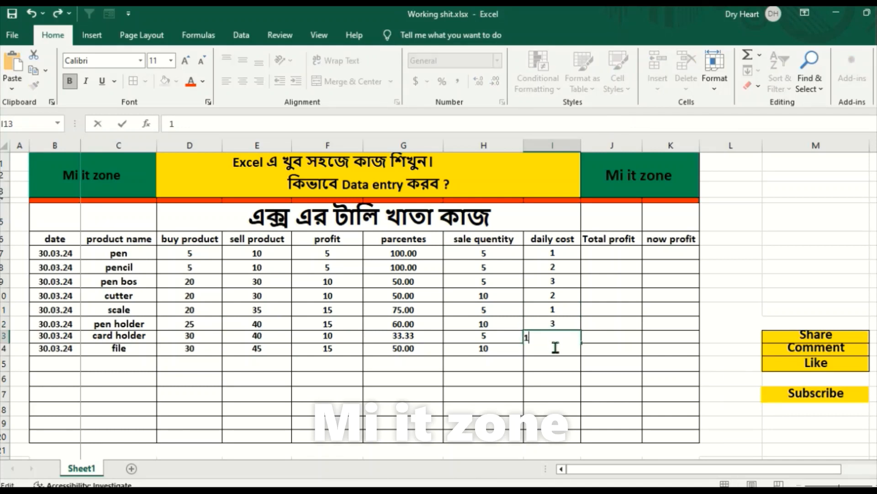
key("Return")
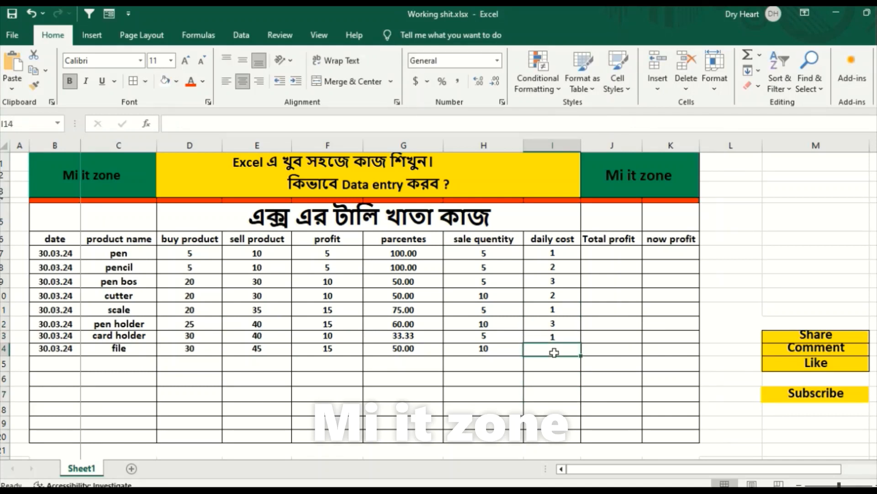
type("2")
key("Return")
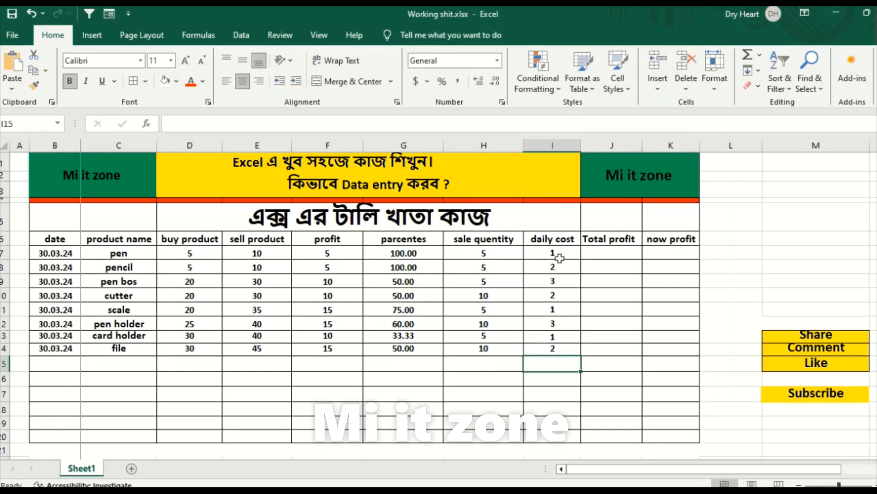
- Try to merge and center the daily cost cells I7 through I14
left_click_drag(552, 252, 558, 349)
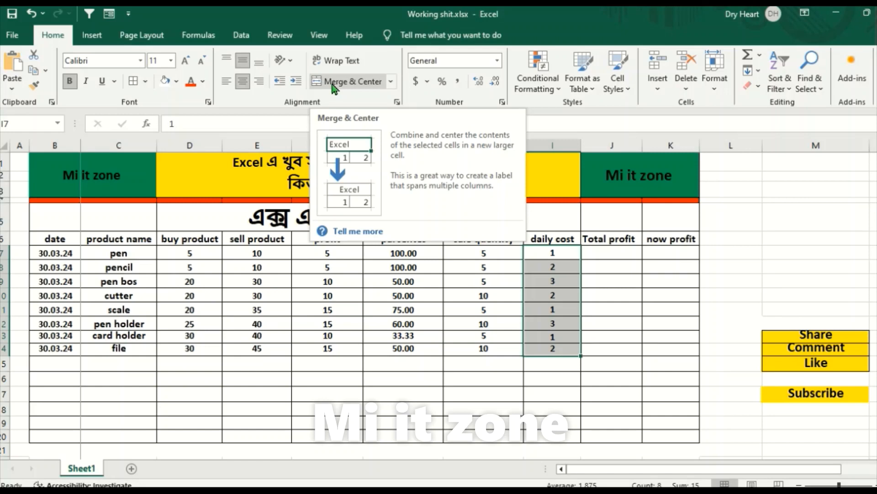
left_click(334, 82)
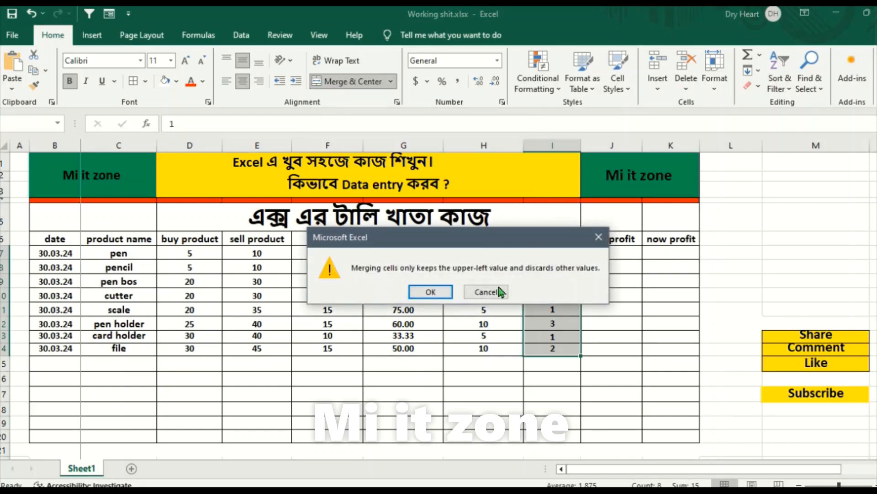
left_click(597, 238)
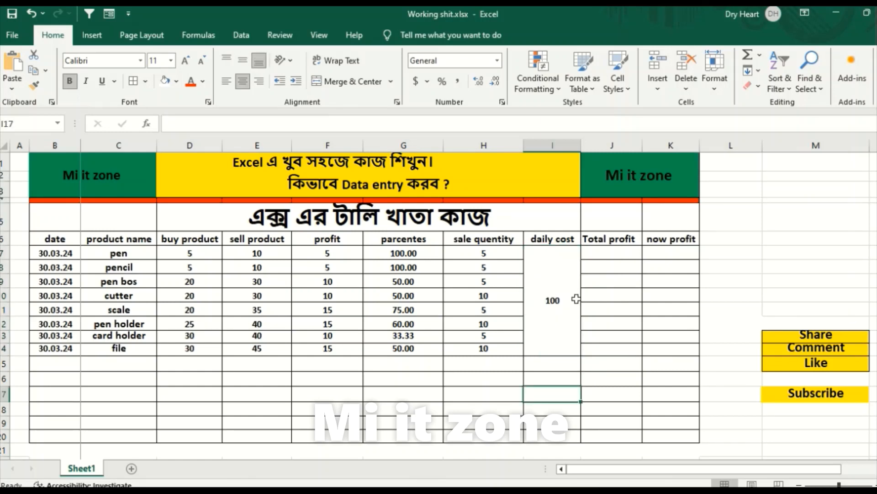
- Calculate the pen's total profit in J7 from sale quantity and profit with the formula =H7*F7
left_click(608, 252)
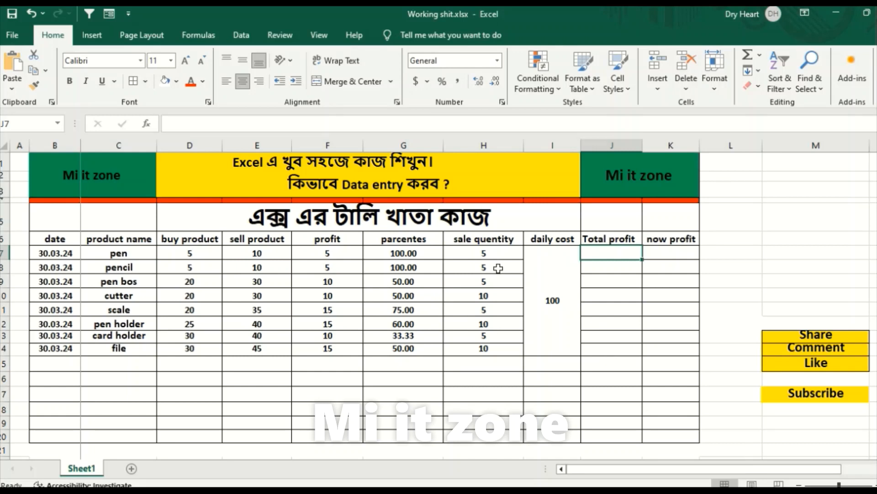
type("=")
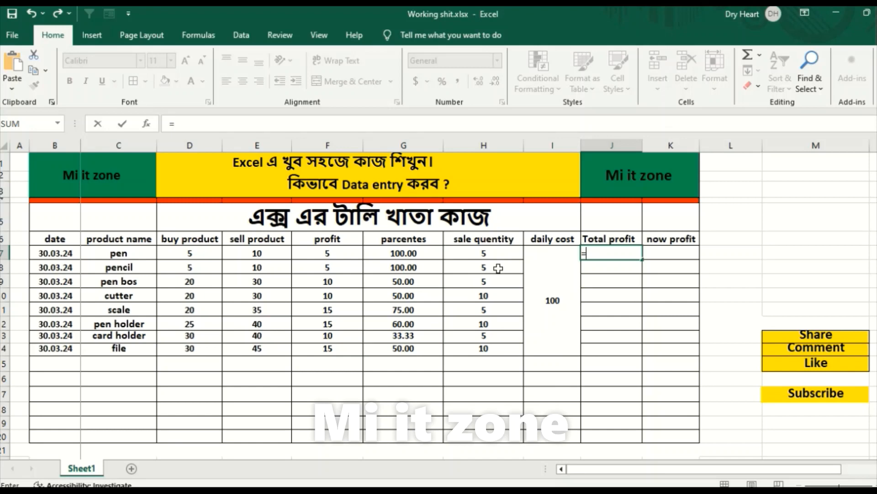
left_click(485, 250)
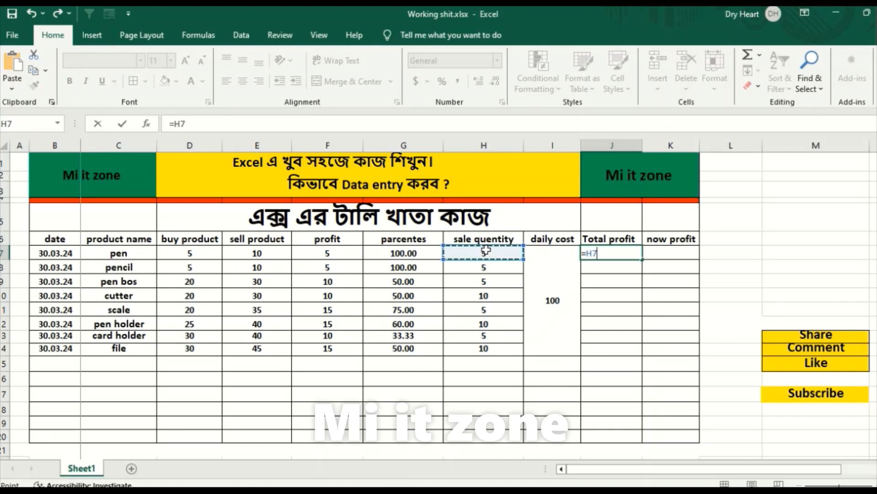
type("*")
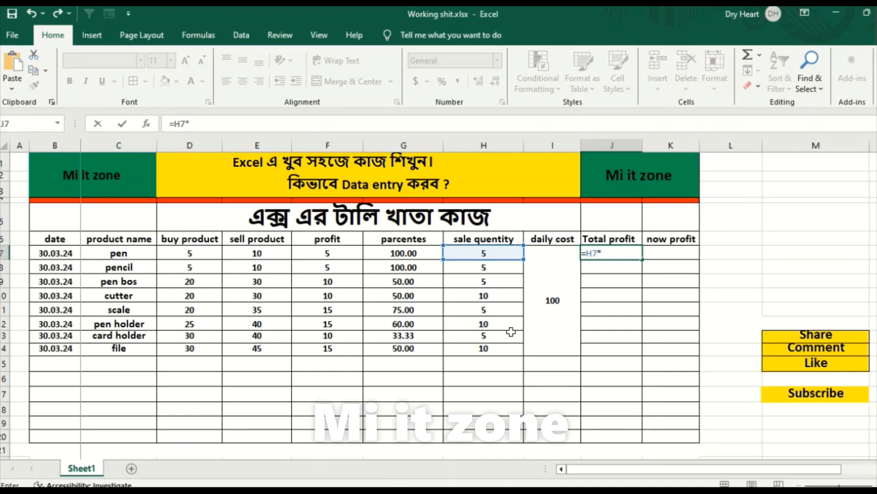
left_click(330, 252)
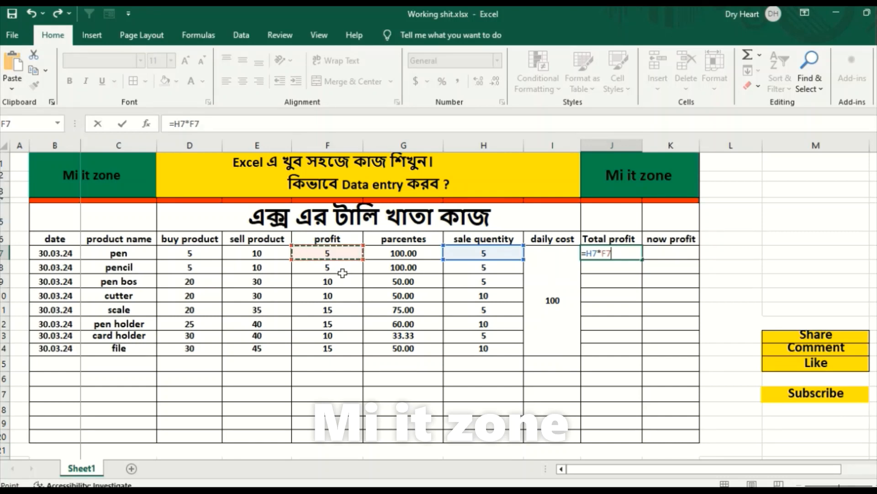
key("Return")
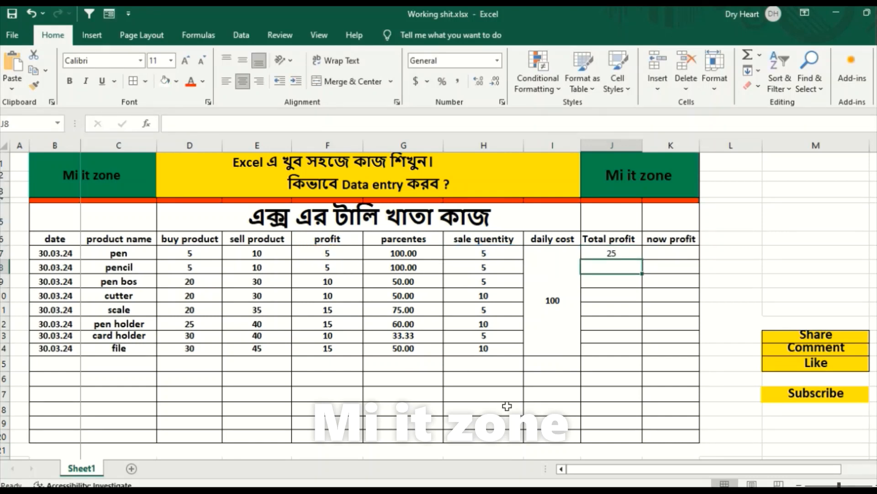
- Fill the total profit formula from J7 down through J14
left_click(631, 251)
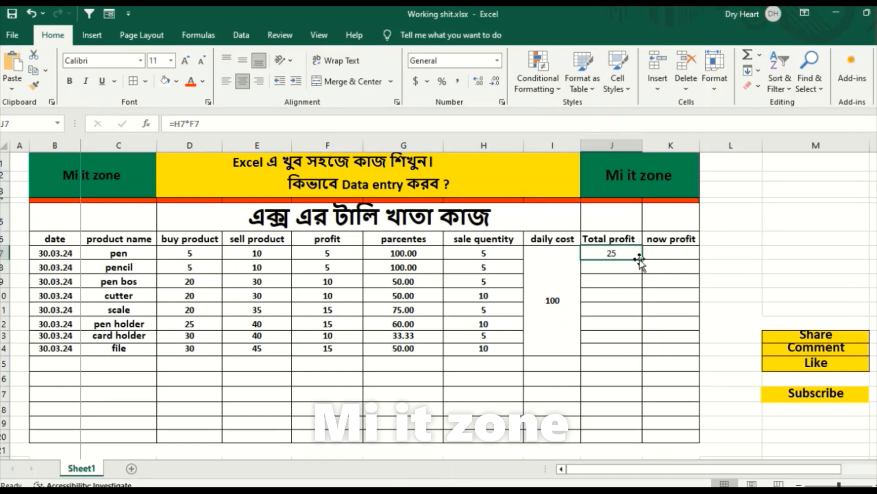
left_click_drag(642, 259, 635, 355)
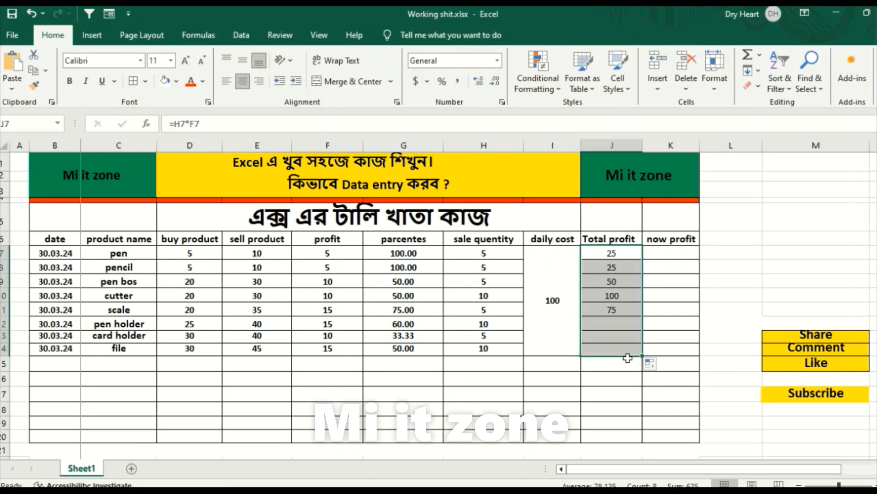
left_click(564, 392)
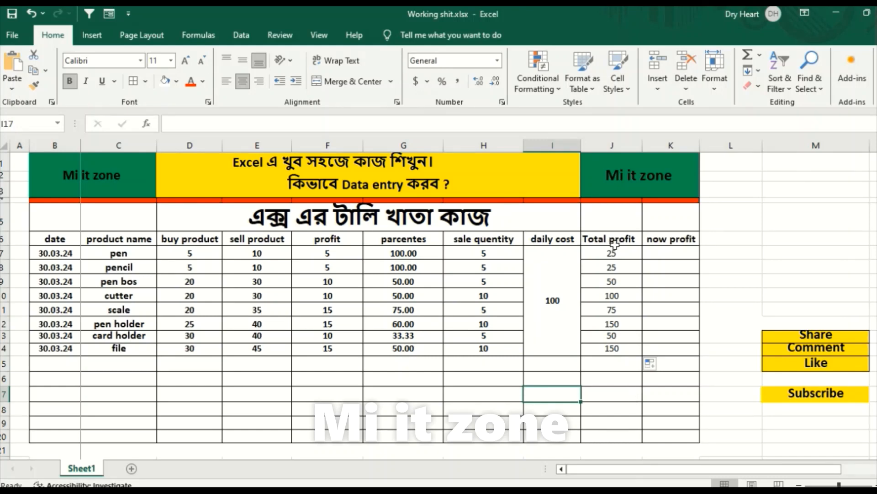
- Undo the merged daily cost entry, and calculate the pen's now profit in K7 with the formula =J7-I7
left_click(665, 253)
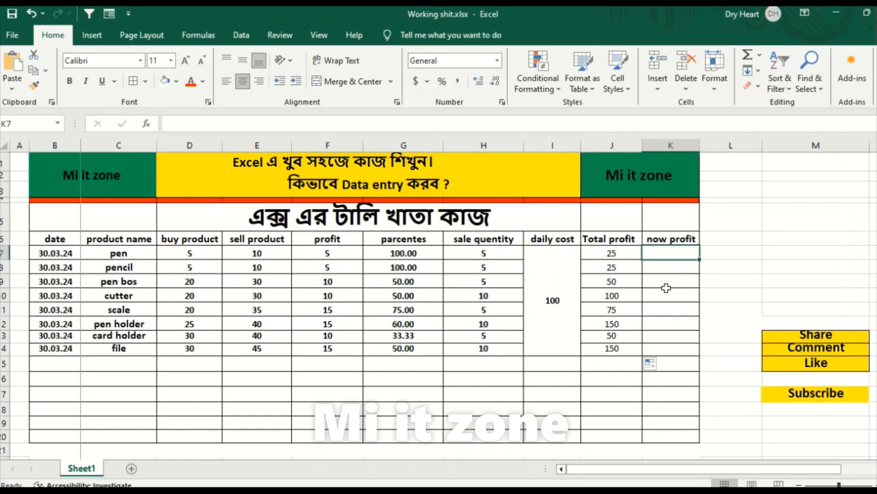
key("ctrl+z")
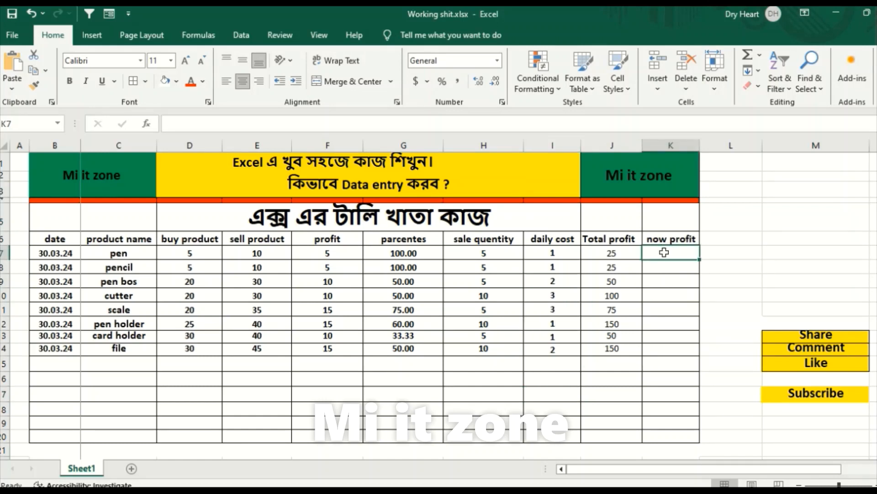
type("=")
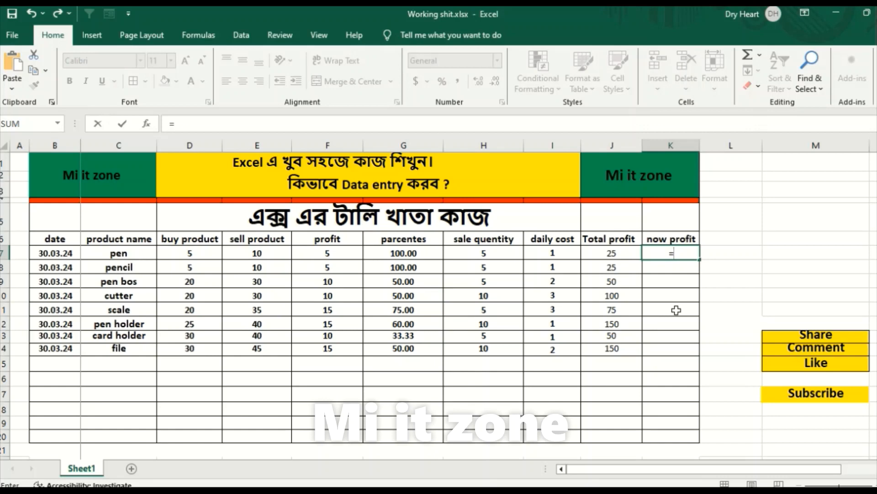
left_click(609, 254)
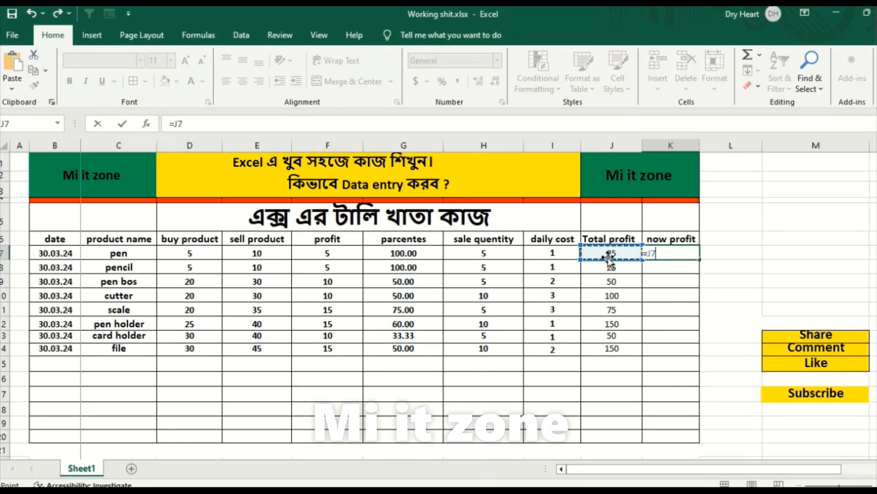
type("-")
left_click(555, 253)
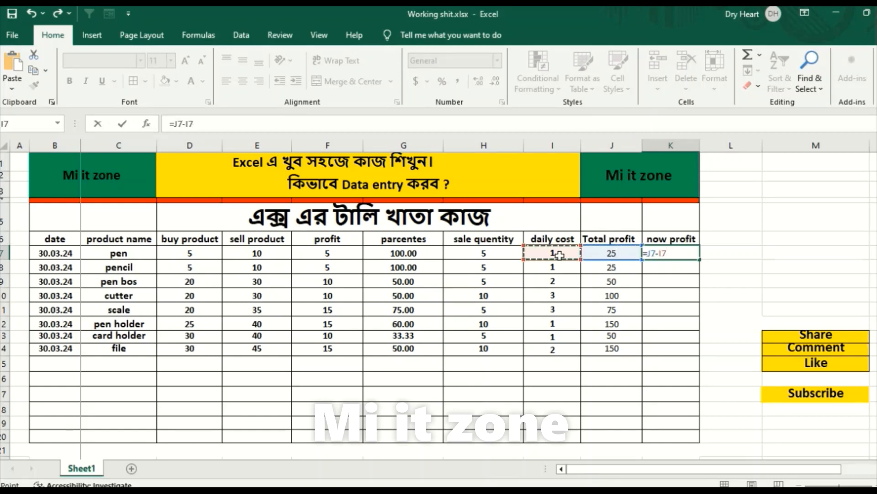
key("Return")
- Fill the now profit formula from K7 down through K14
left_click(672, 253)
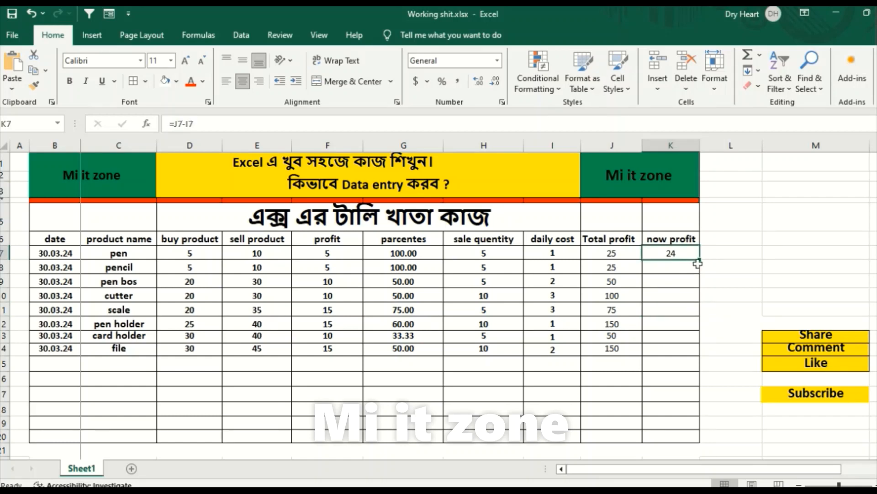
left_click_drag(702, 261, 692, 361)
left_click(594, 377)
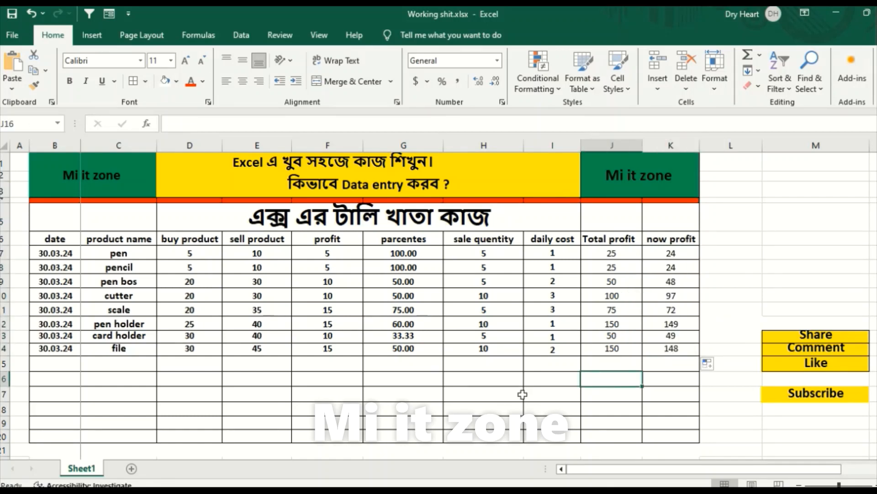
- Fill the row below the last product, B15 through K15, with the gold-yellow colour
left_click_drag(40, 364, 661, 363)
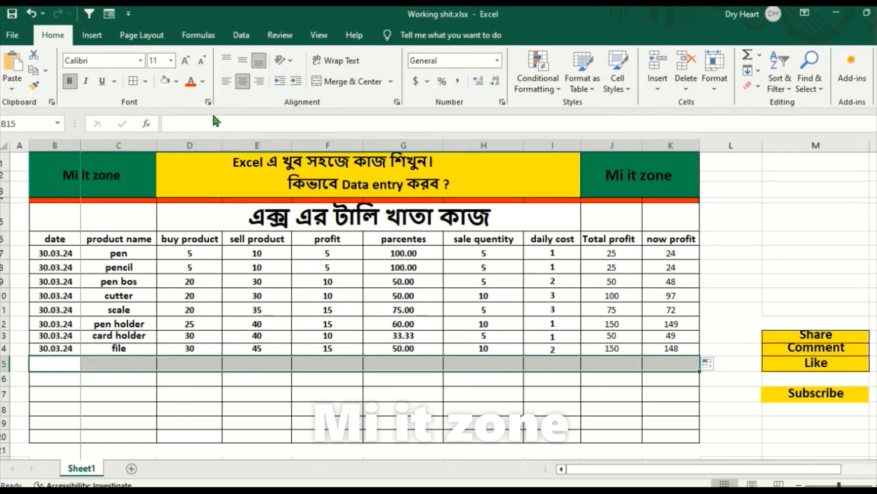
left_click(176, 83)
left_click(198, 187)
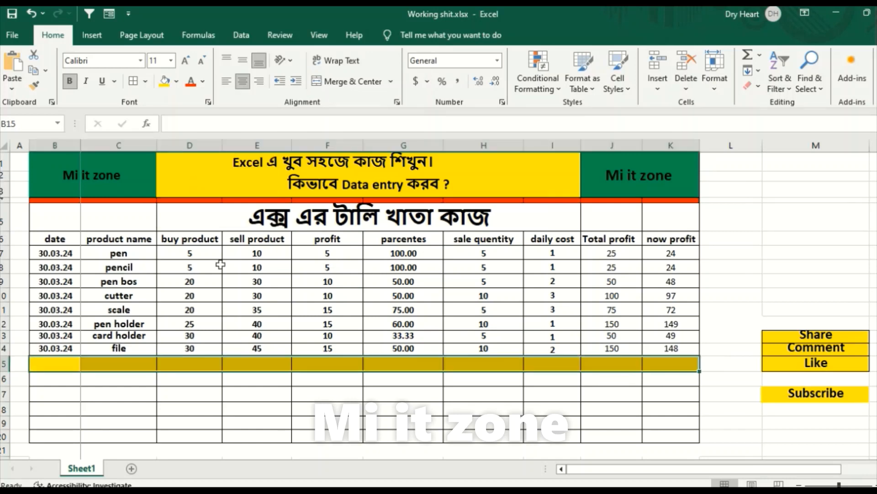
left_click(221, 398)
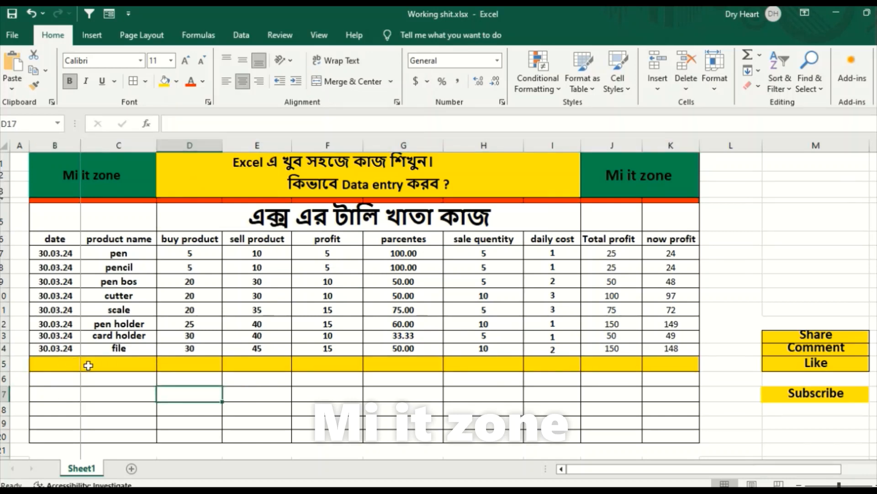
- Label the yellow row "summery" in B15
left_click(65, 367)
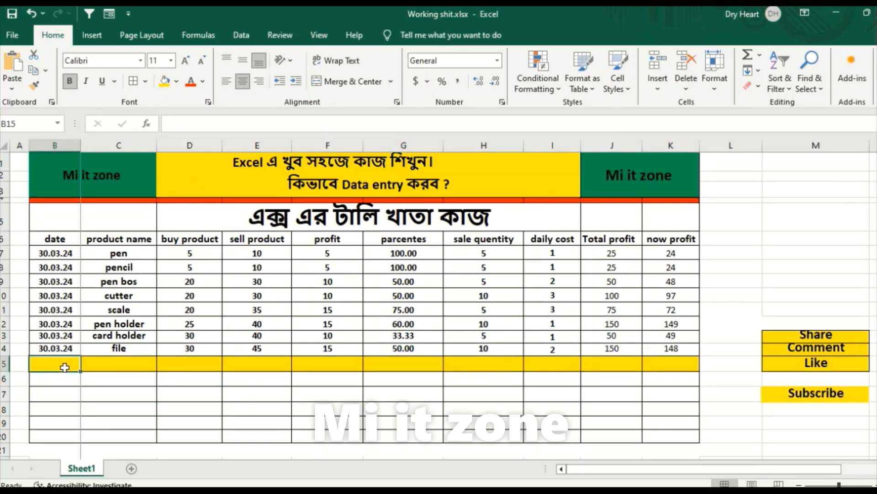
type("summ")
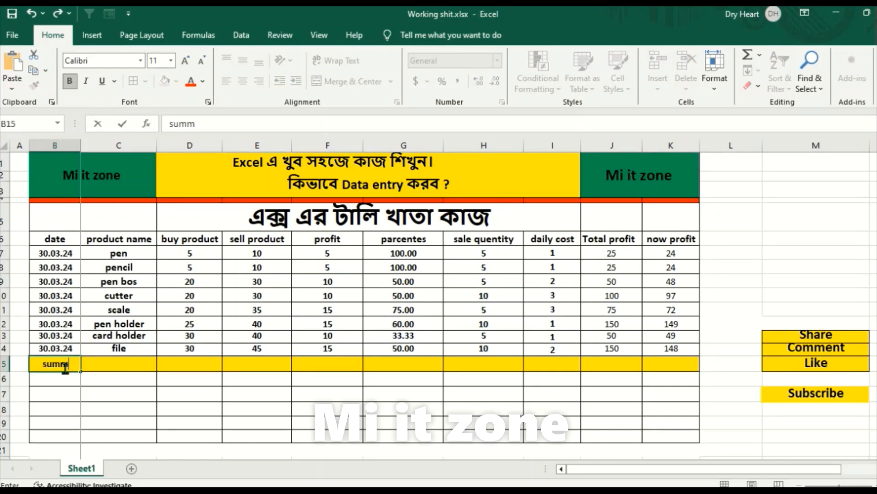
type("ery")
left_click(158, 392)
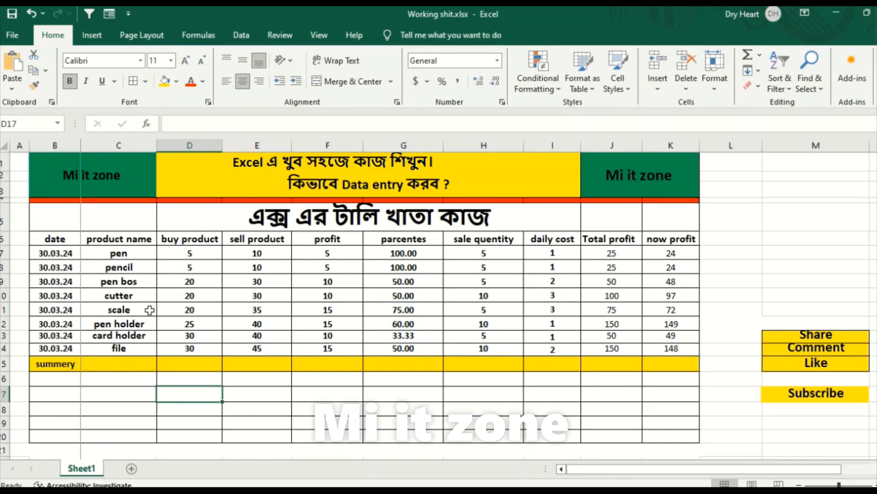
- Total the buy product column in D15 with the formula =sum(D7:D14)
left_click(196, 365)
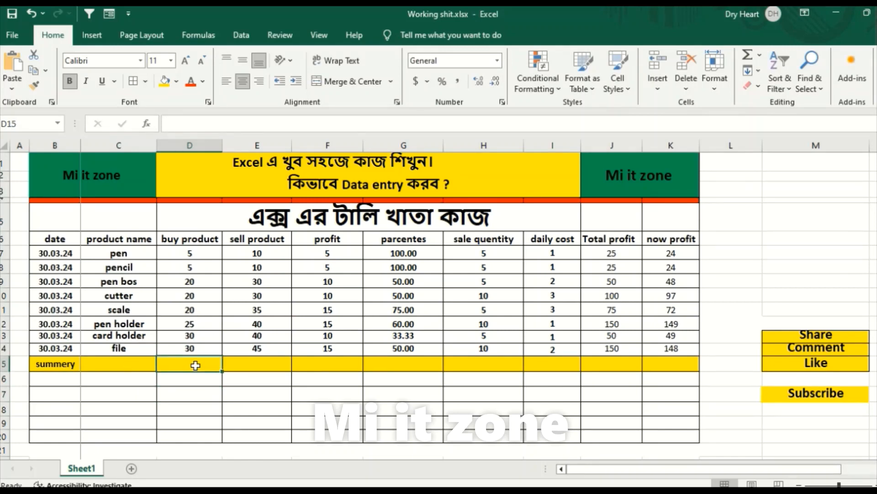
left_click(233, 118)
type("=")
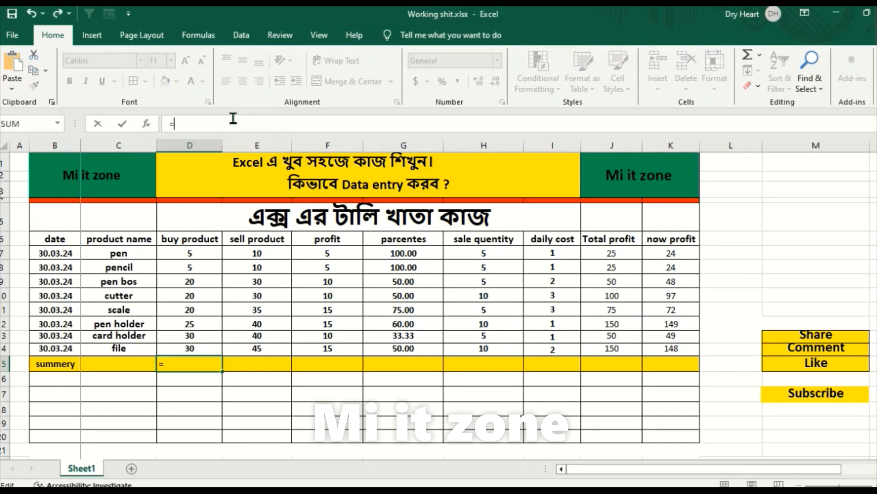
type("sum(")
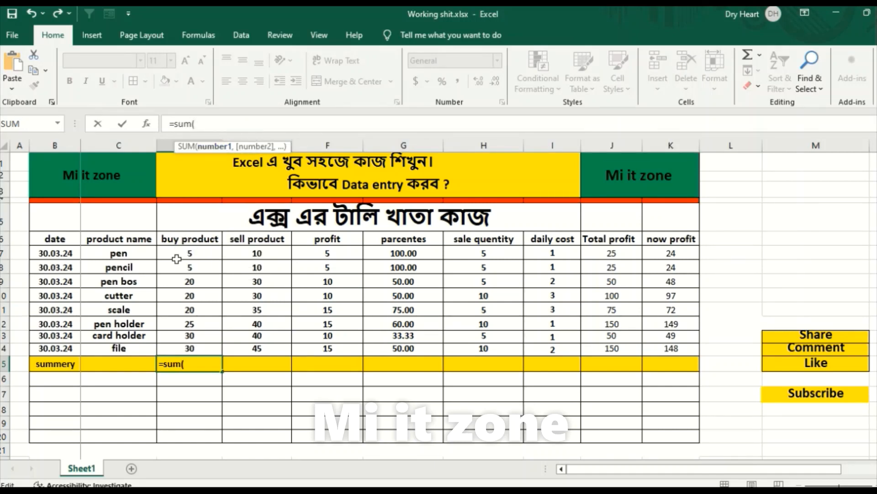
left_click_drag(191, 251, 197, 346)
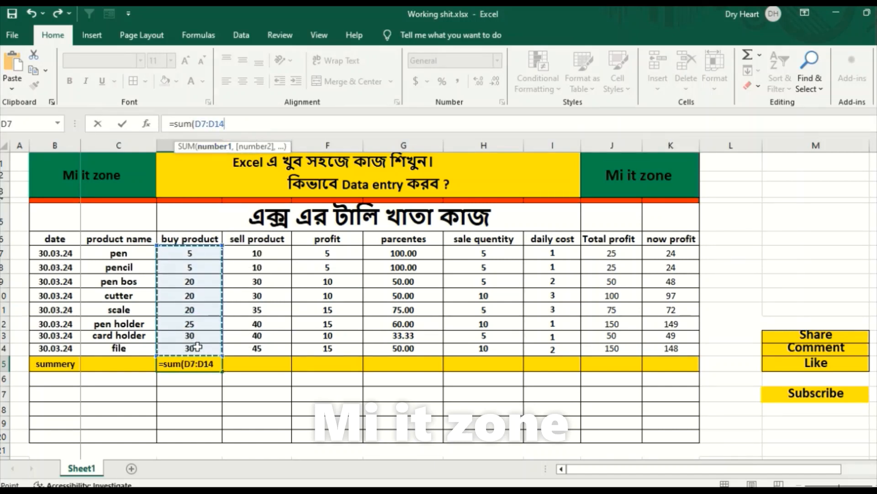
type("(")
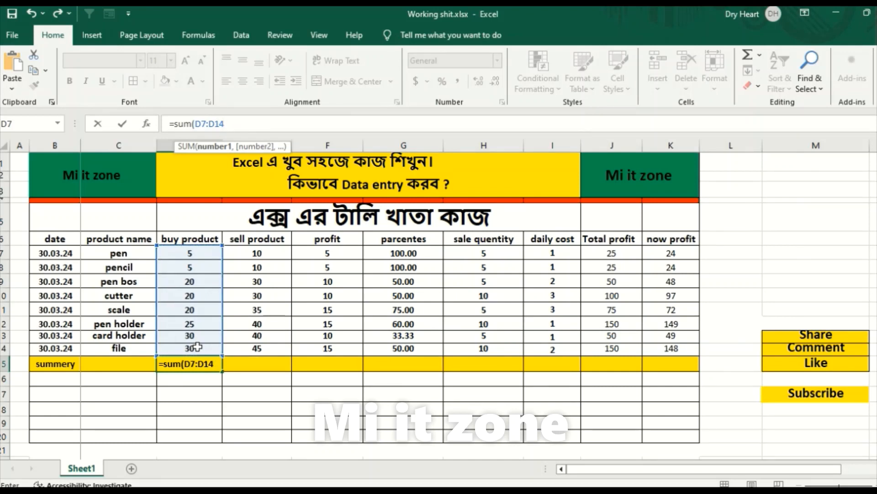
type(")")
key("Return")
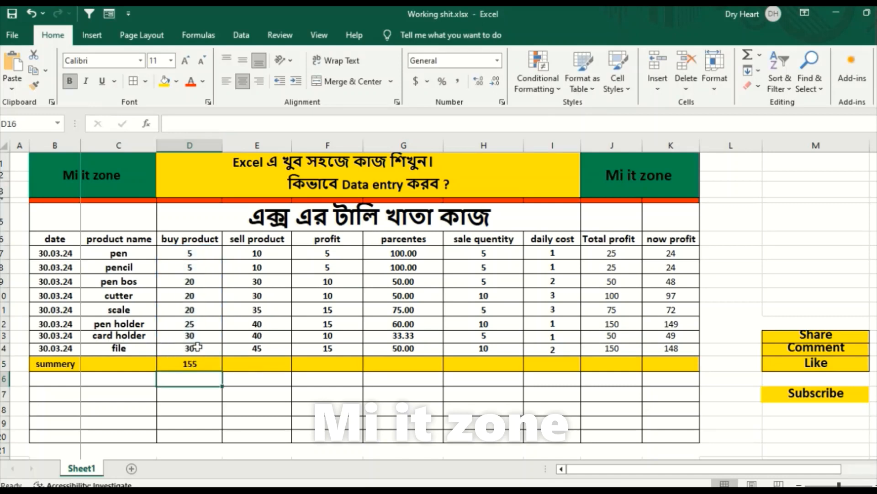
left_click(280, 405)
- Fill the sum formula from D15 across the summary row through K15
left_click(209, 366)
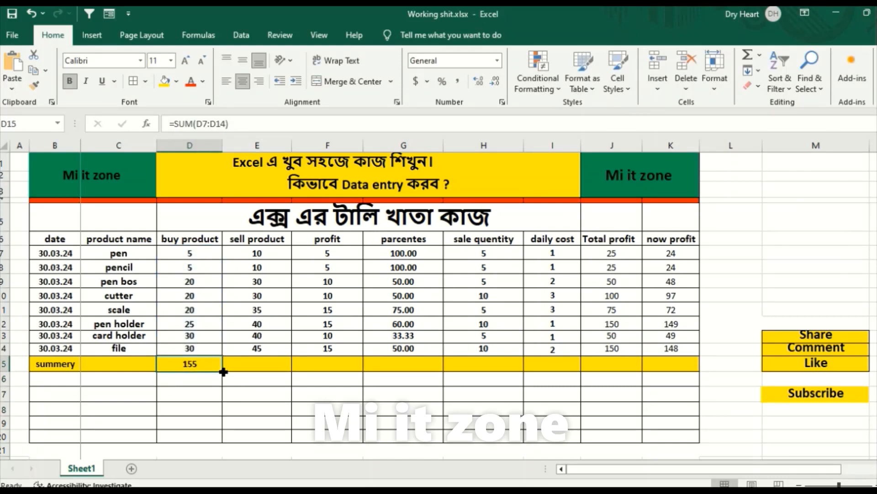
left_click_drag(224, 371, 683, 371)
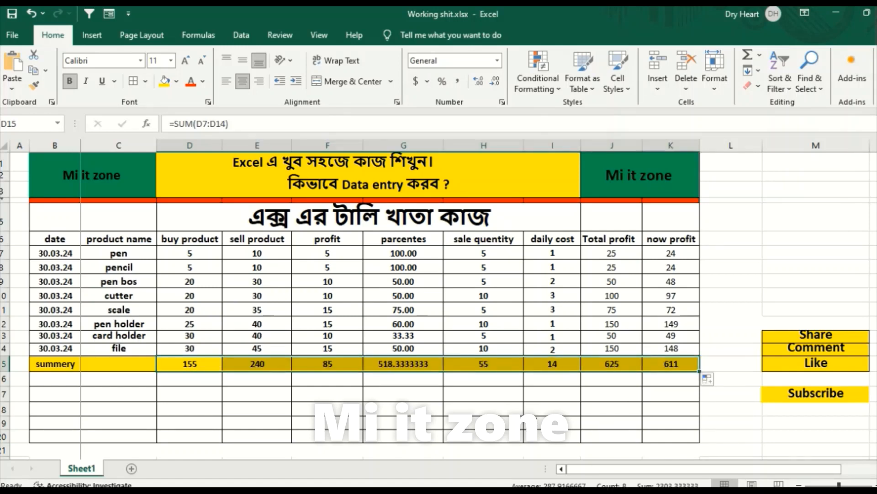
left_click(549, 422)
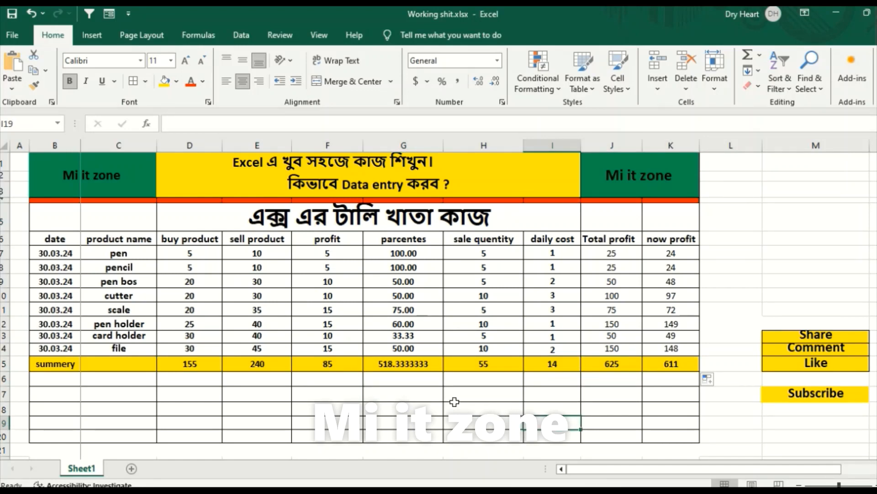
- Reduce the percentage total in G15 to two decimal places
left_click(408, 365)
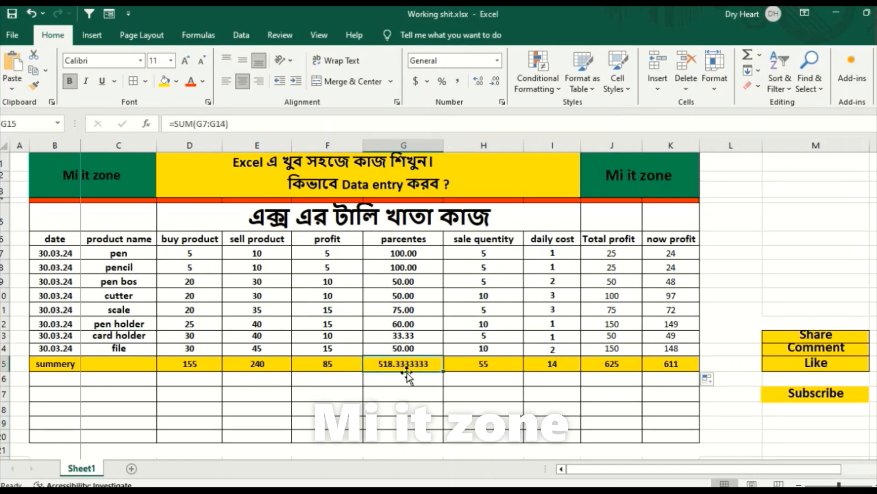
left_click(494, 85)
left_click(495, 85)
left_click(494, 85)
left_click(495, 85)
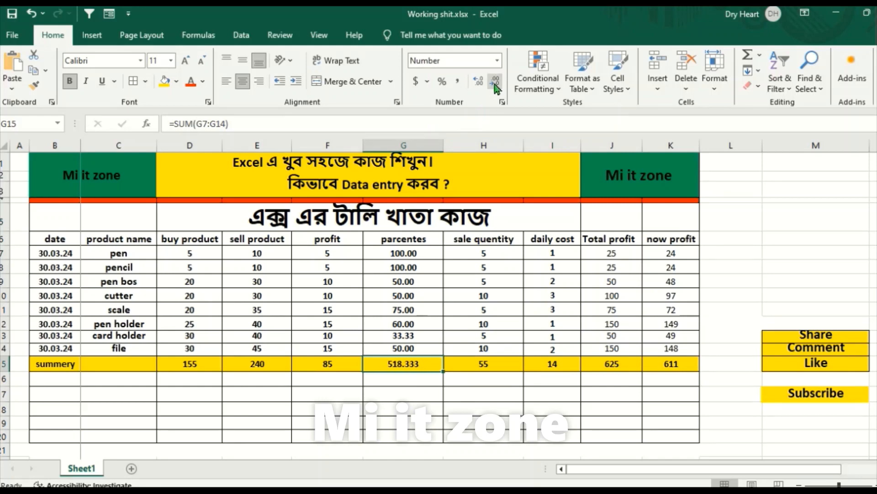
left_click(494, 84)
left_click(399, 395)
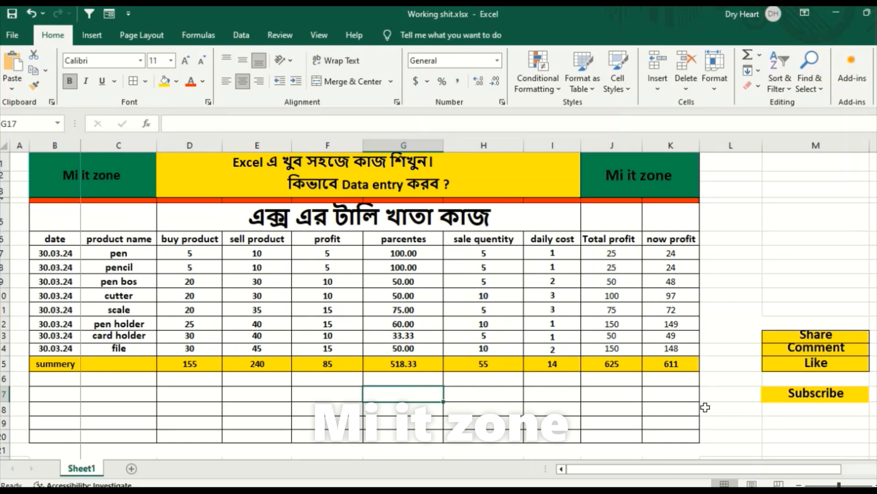
left_click(799, 396)
left_click(803, 364)
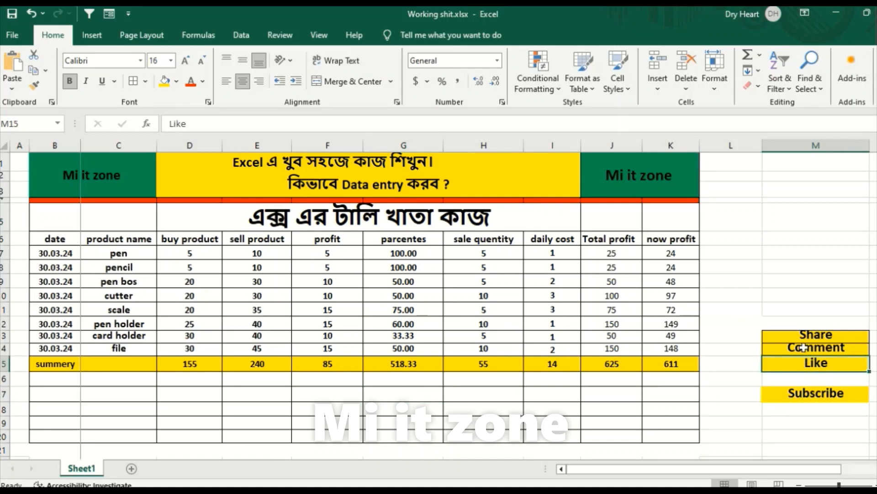
left_click(804, 348)
left_click(749, 297)
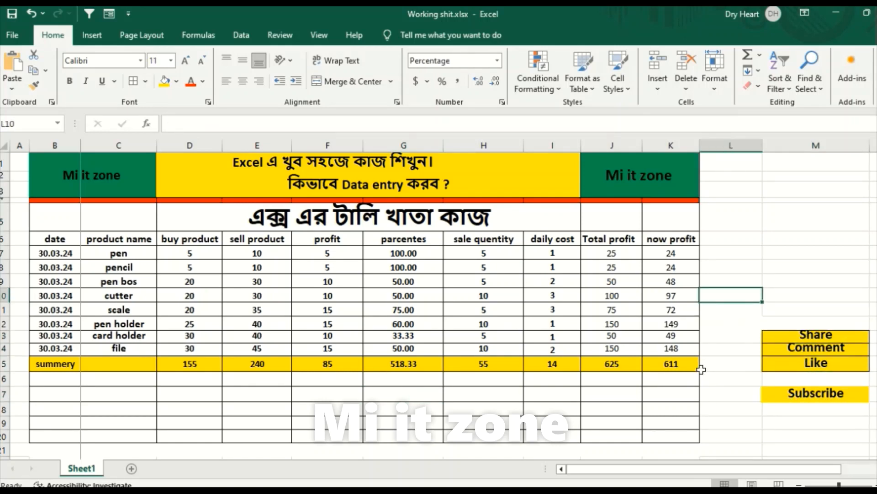